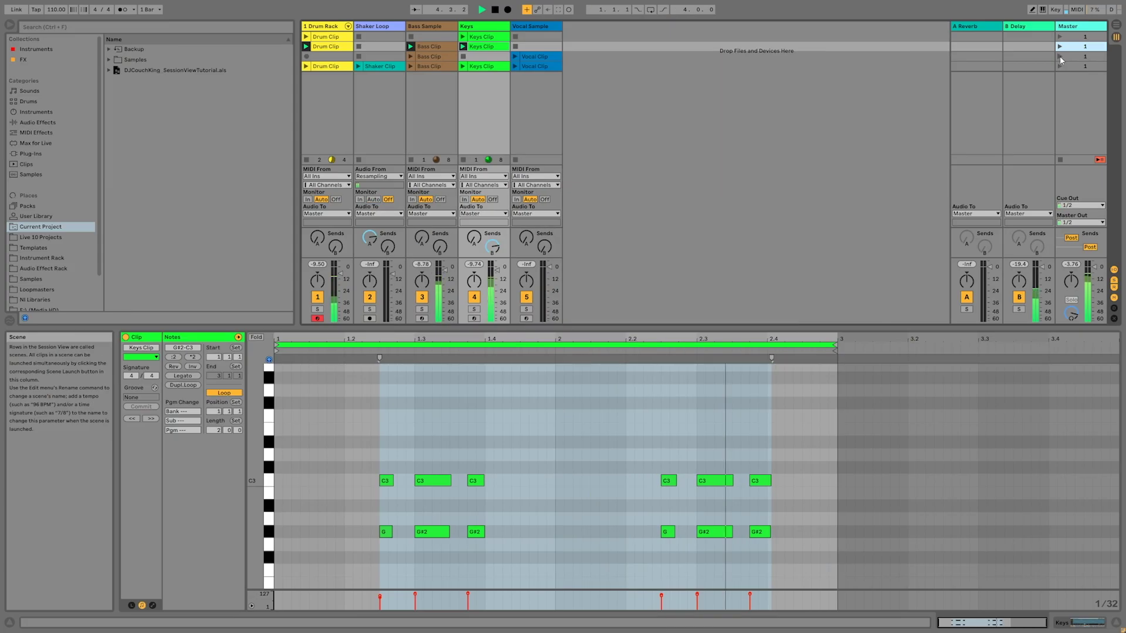
Launch scene 3 so its Bass and Vocal clips play together.
{"action": "left_click", "coordinate": [1060, 56]}
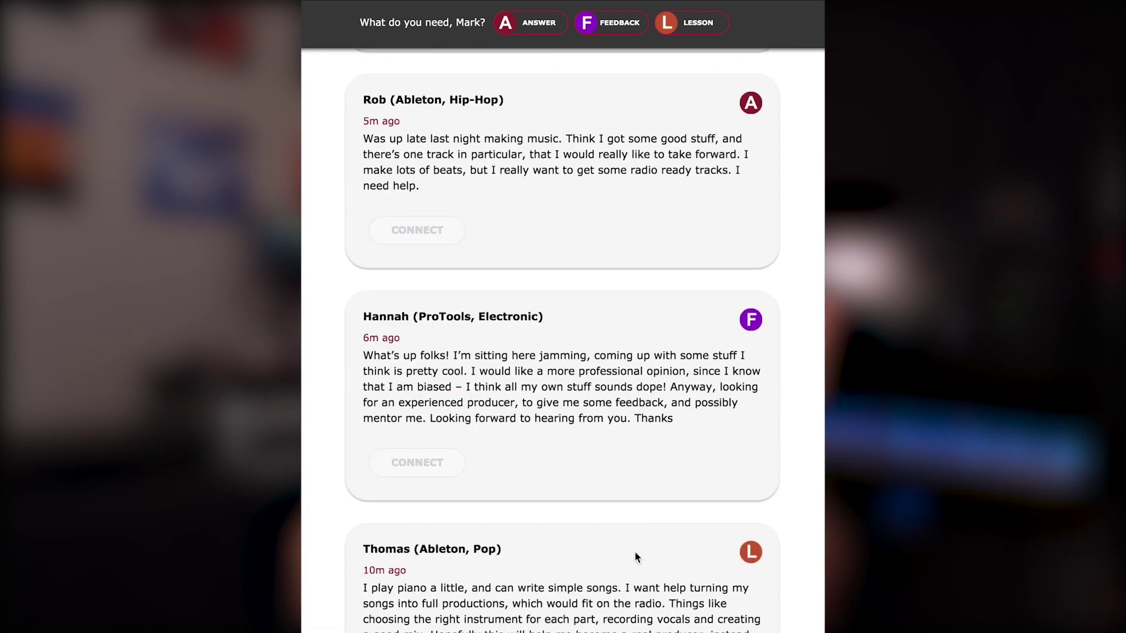
Request expert feedback on a track, choosing Ableton Live as the DAW.
{"action": "left_click", "coordinate": [612, 23]}
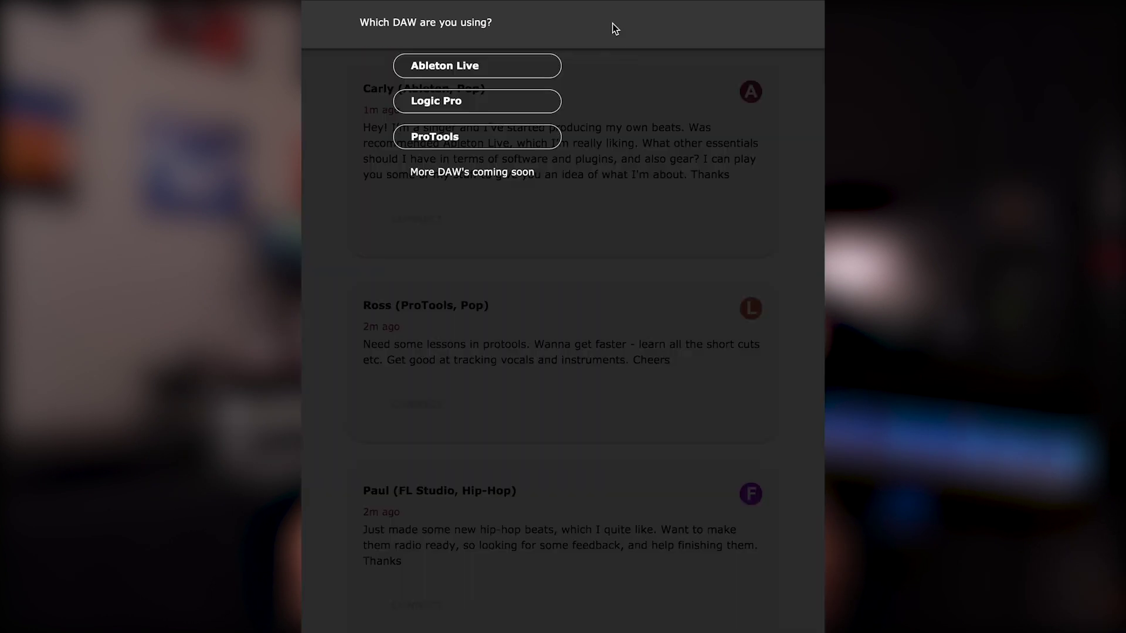
{"action": "left_click", "coordinate": [515, 68]}
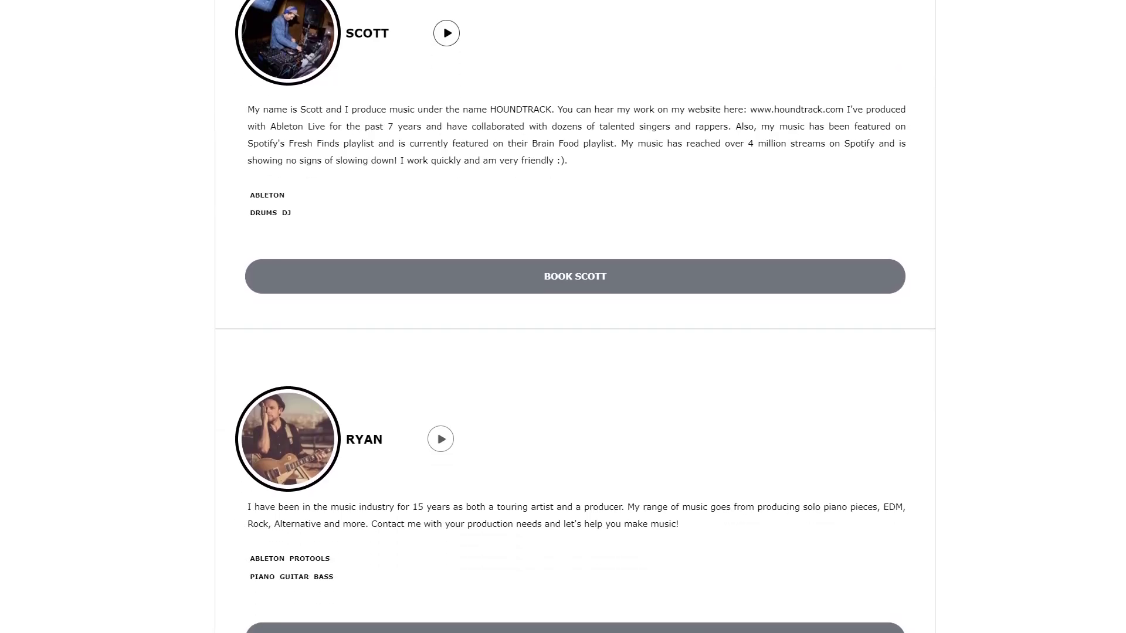
{"action": "scroll", "coordinate": [575, 317], "scroll_direction": "down", "scroll_amount": 5}
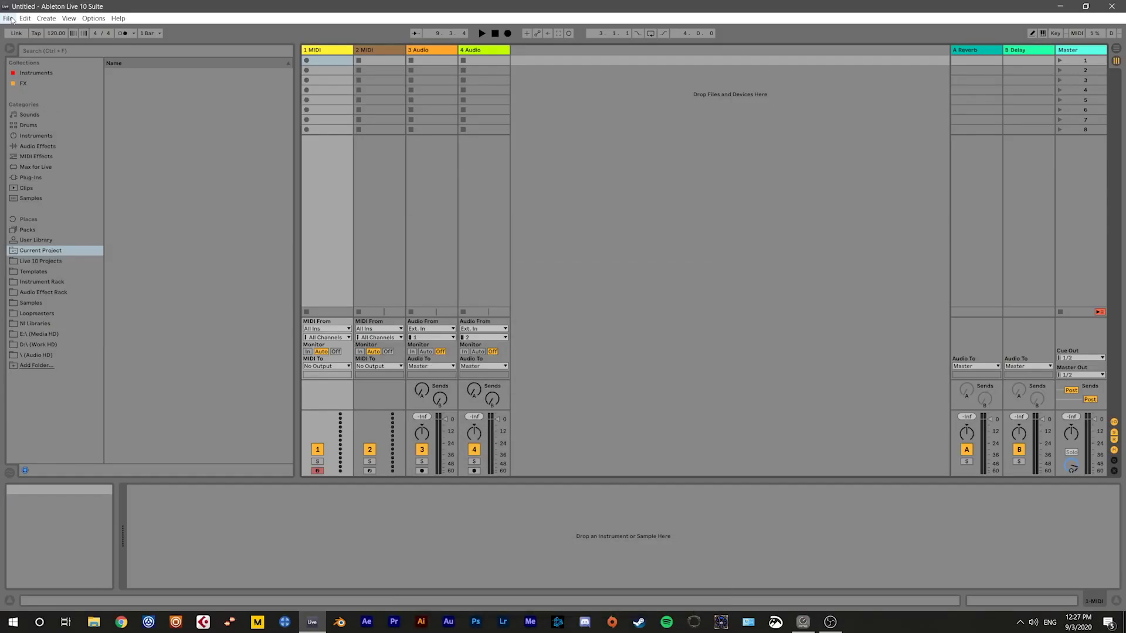
Open the Live Set DJCouchKing_SessionViewTutorial.als from the File menu.
{"action": "left_click", "coordinate": [7, 18]}
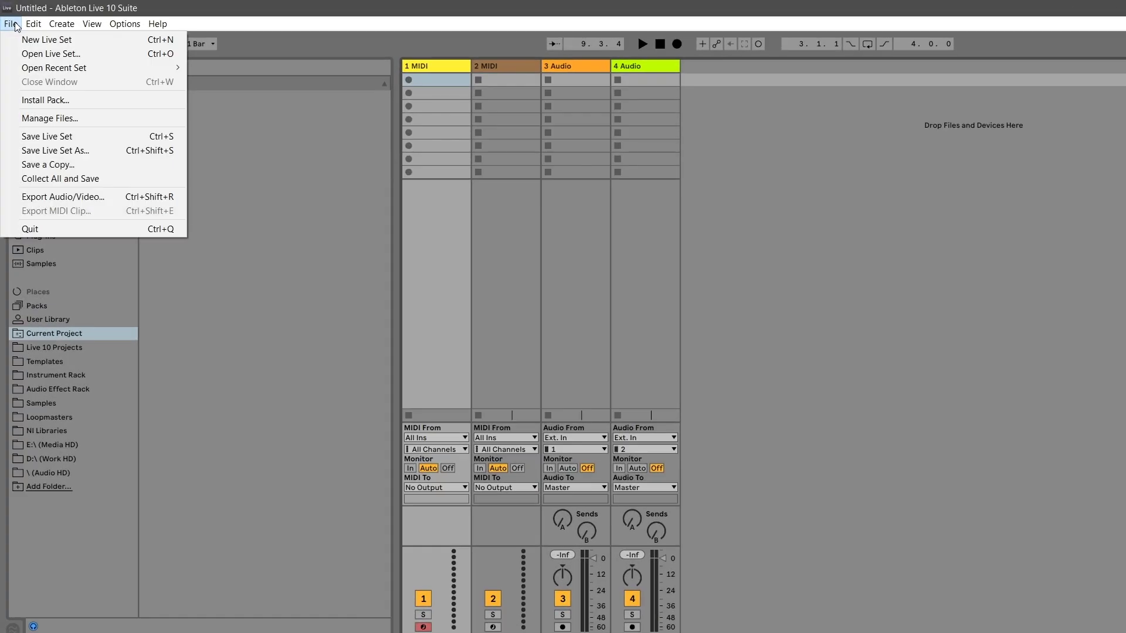
{"action": "left_click", "coordinate": [40, 55]}
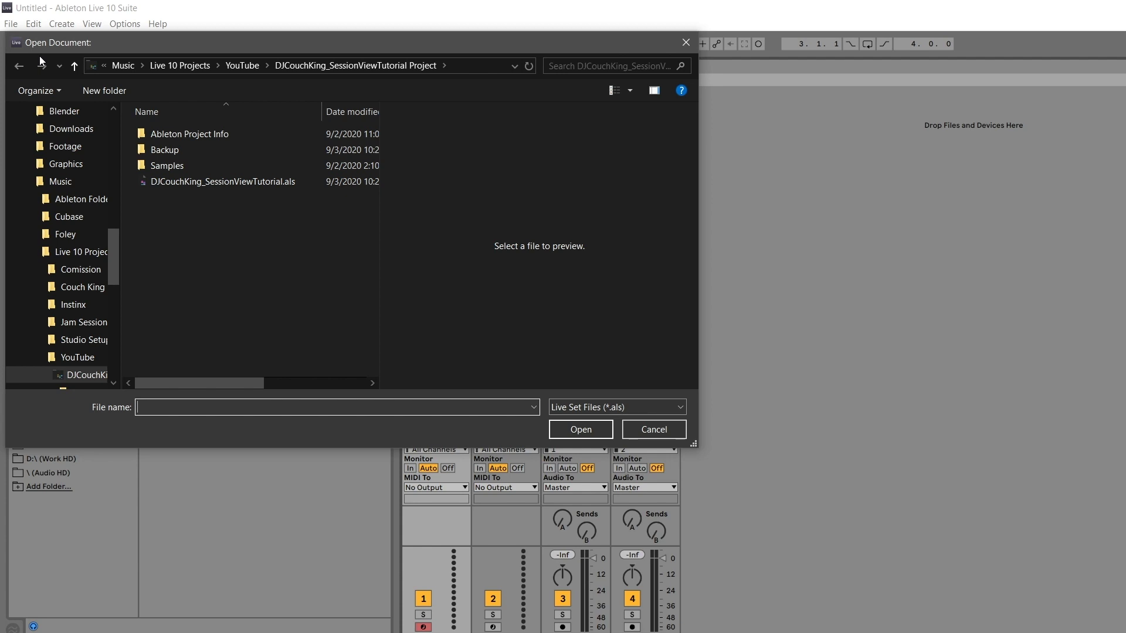
{"action": "double_click", "coordinate": [198, 182]}
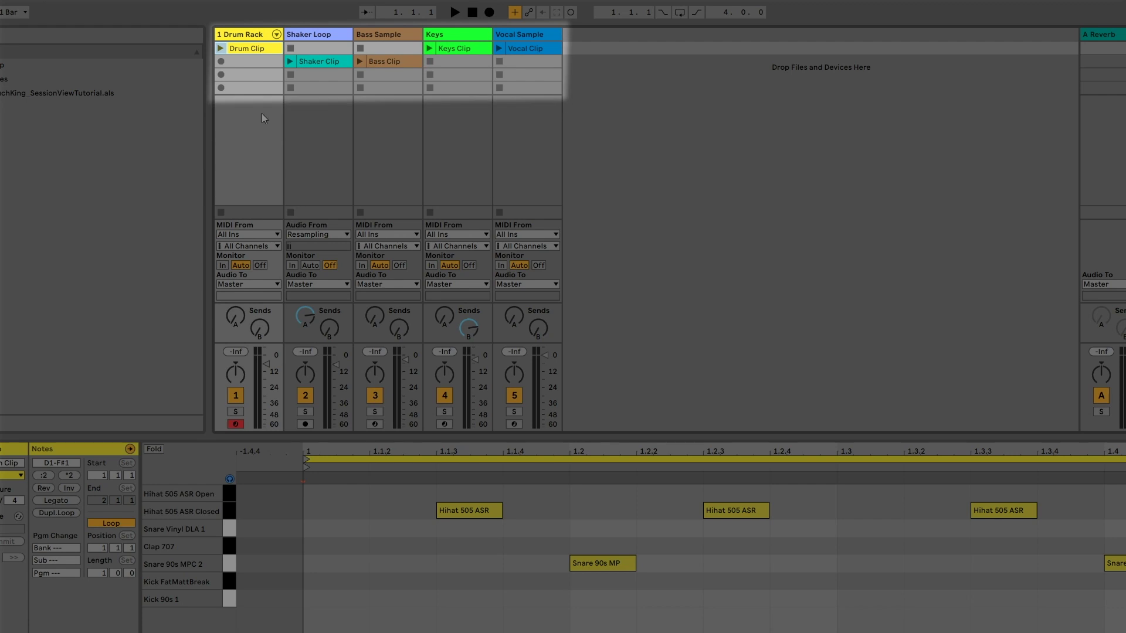
{"action": "left_click", "coordinate": [264, 54]}
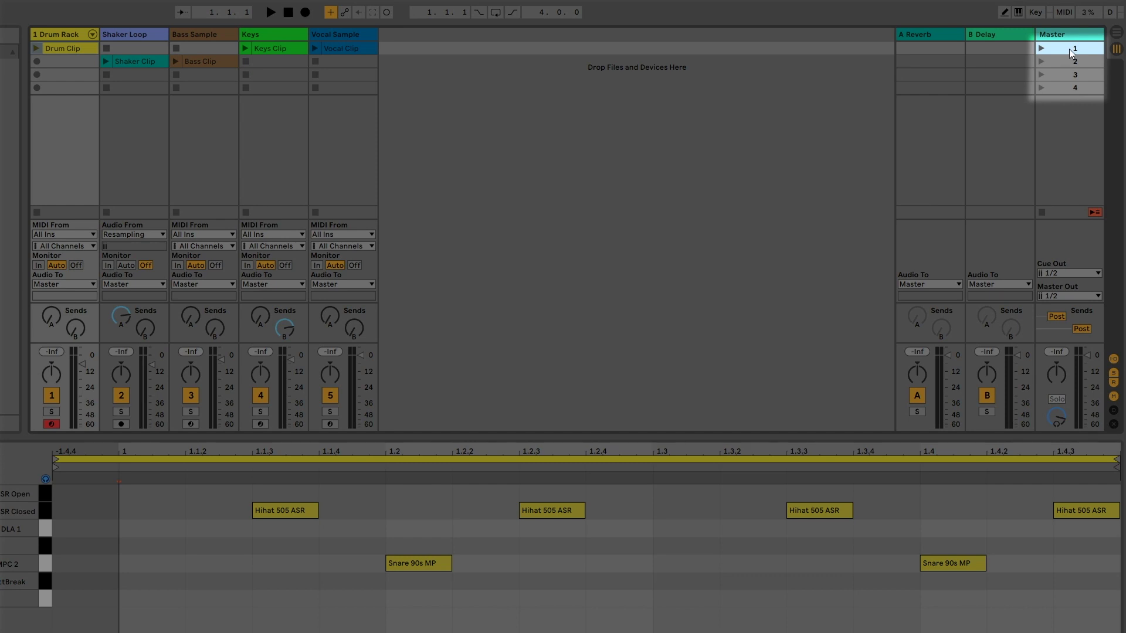
{"action": "left_click", "coordinate": [1063, 61]}
{"action": "left_click", "coordinate": [1064, 74]}
{"action": "left_click", "coordinate": [1065, 87]}
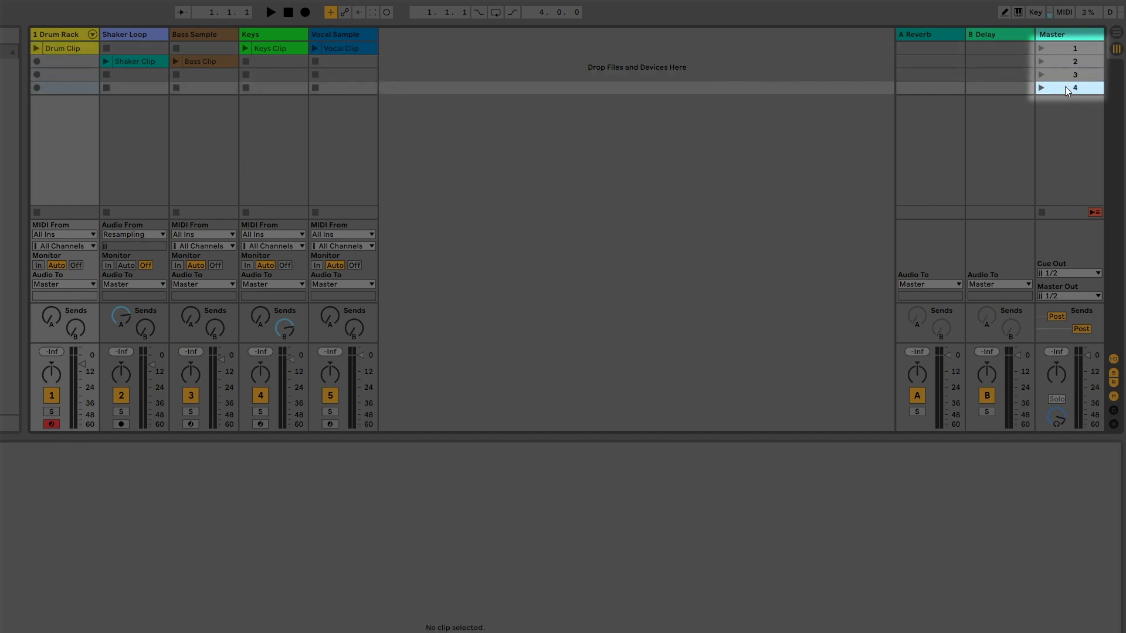
Select scene 1, play Drum and Shaker clips, add the Bass Clip, then stop playback.
{"action": "left_click", "coordinate": [1071, 47]}
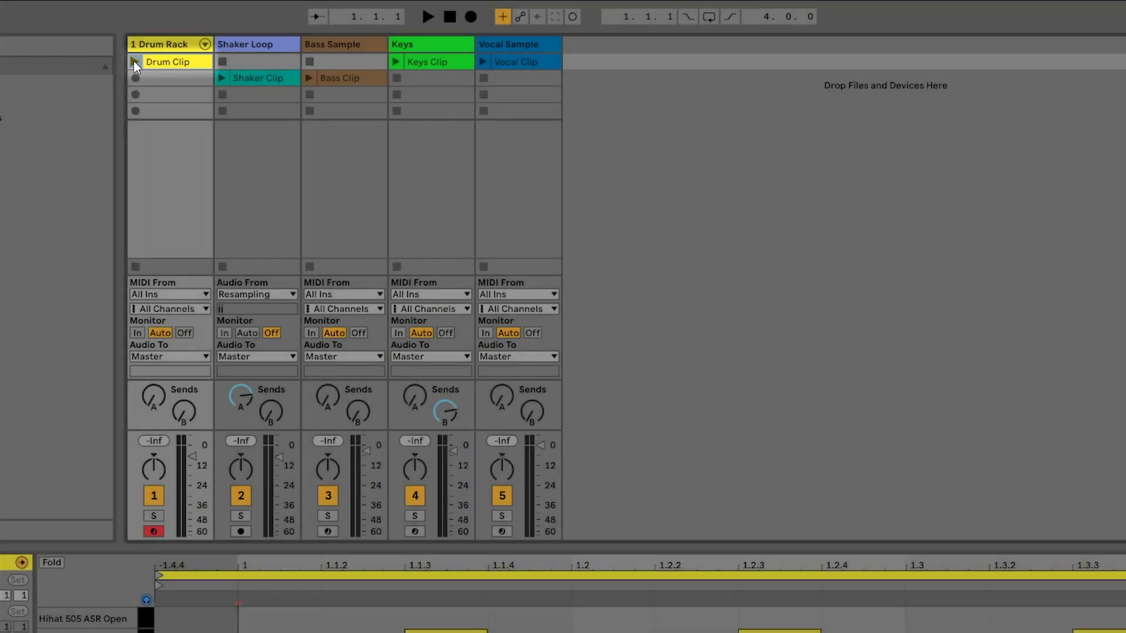
{"action": "left_click", "coordinate": [134, 62]}
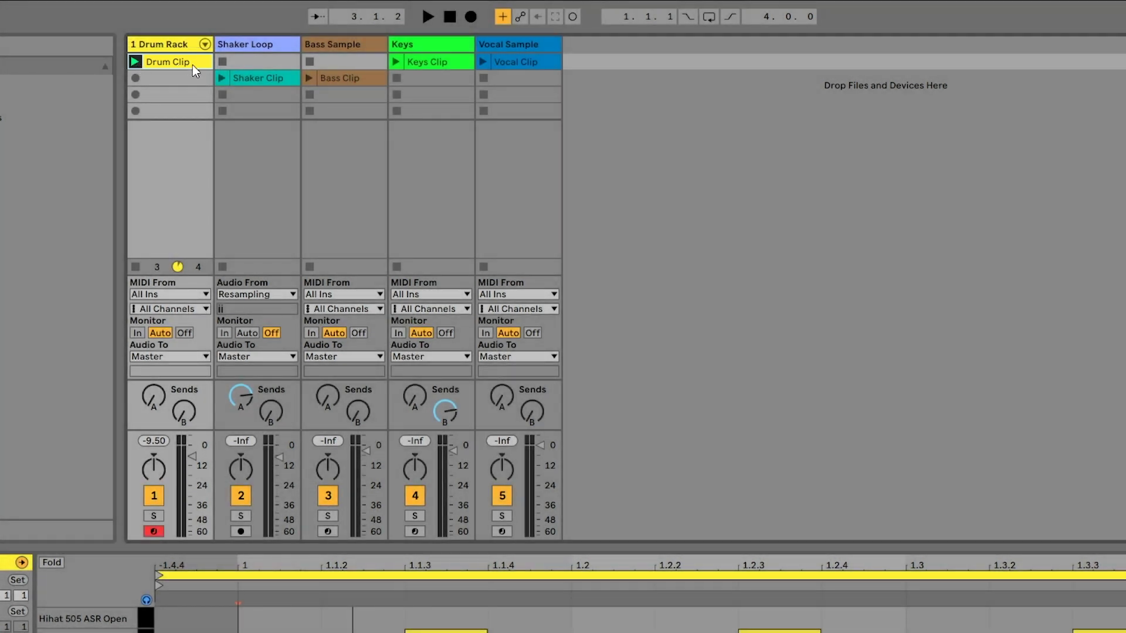
{"action": "left_click", "coordinate": [223, 77]}
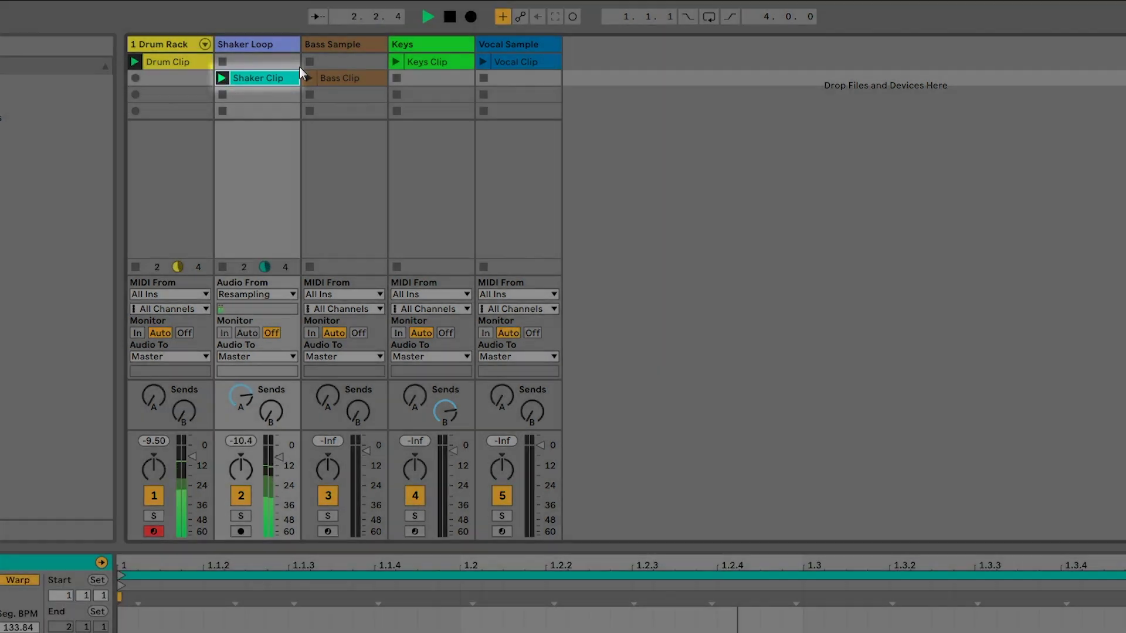
{"action": "key", "text": "space"}
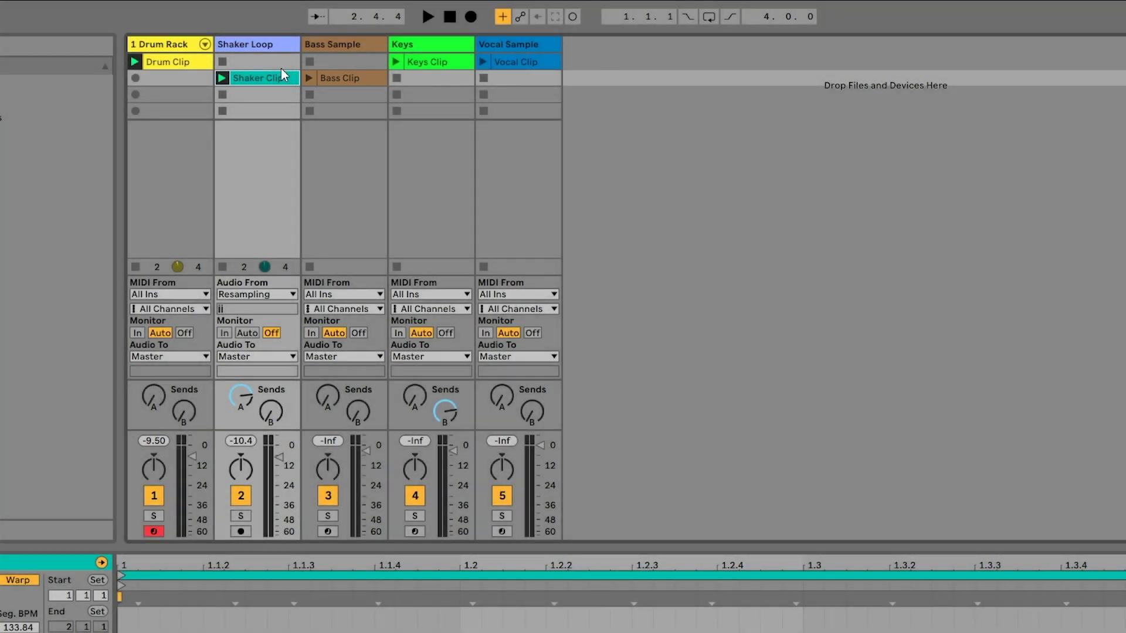
{"action": "key", "text": "space"}
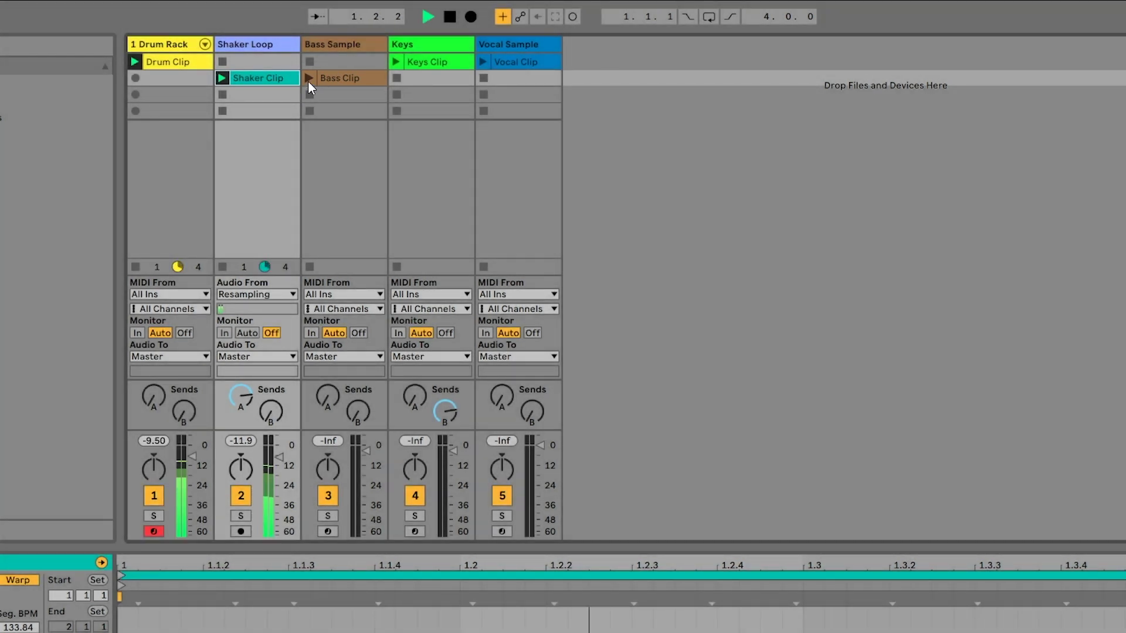
{"action": "left_click", "coordinate": [309, 77]}
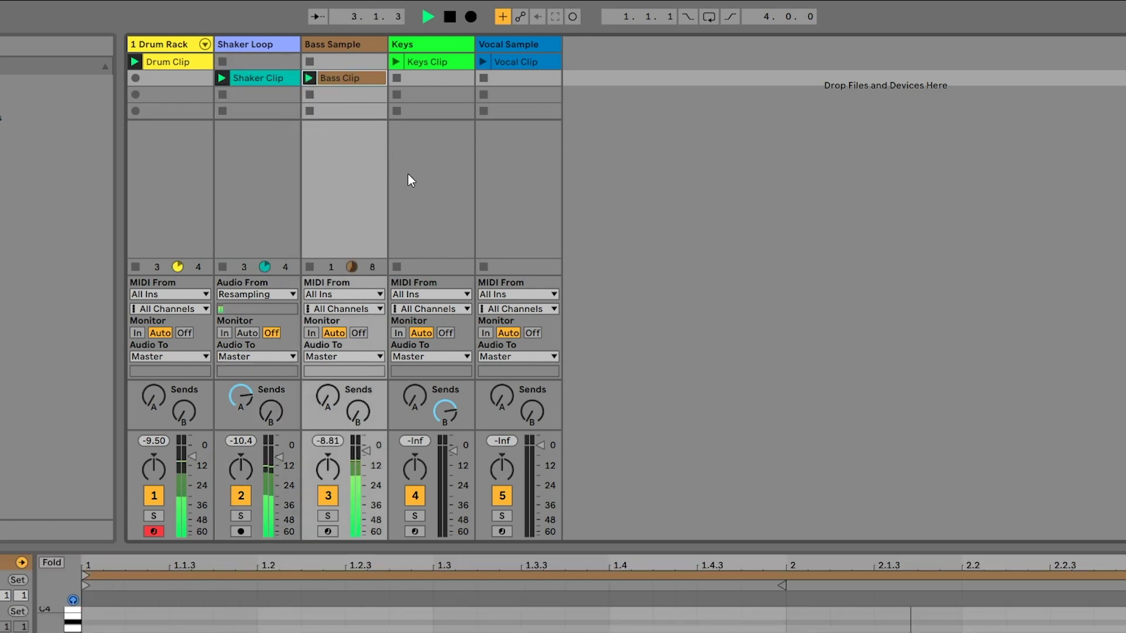
{"action": "key", "text": "space"}
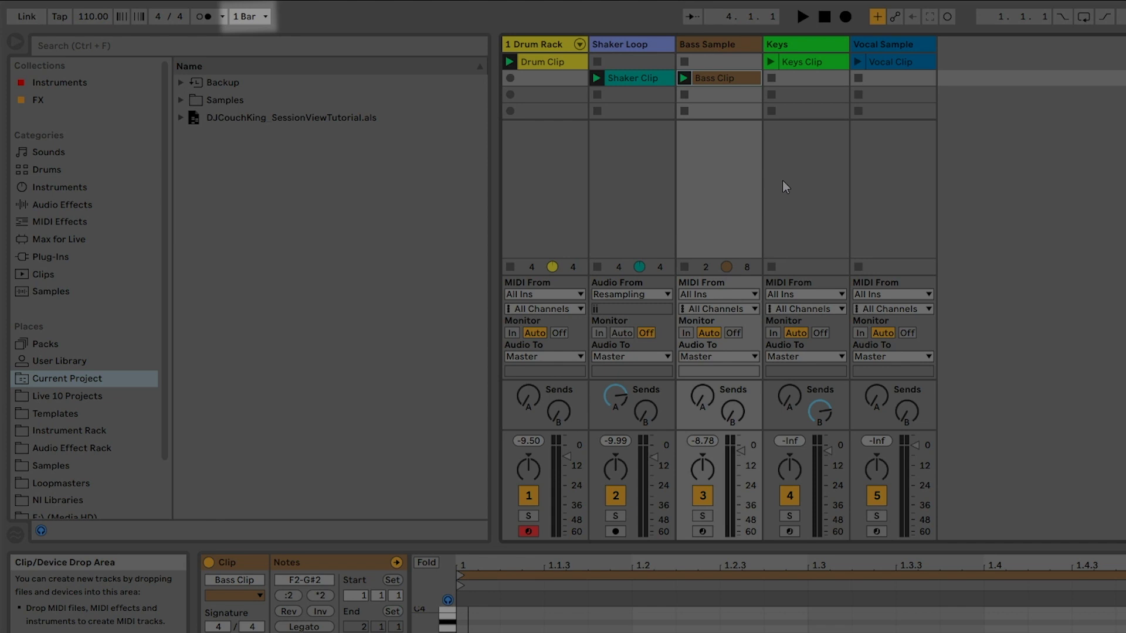
{"action": "left_click", "coordinate": [261, 16]}
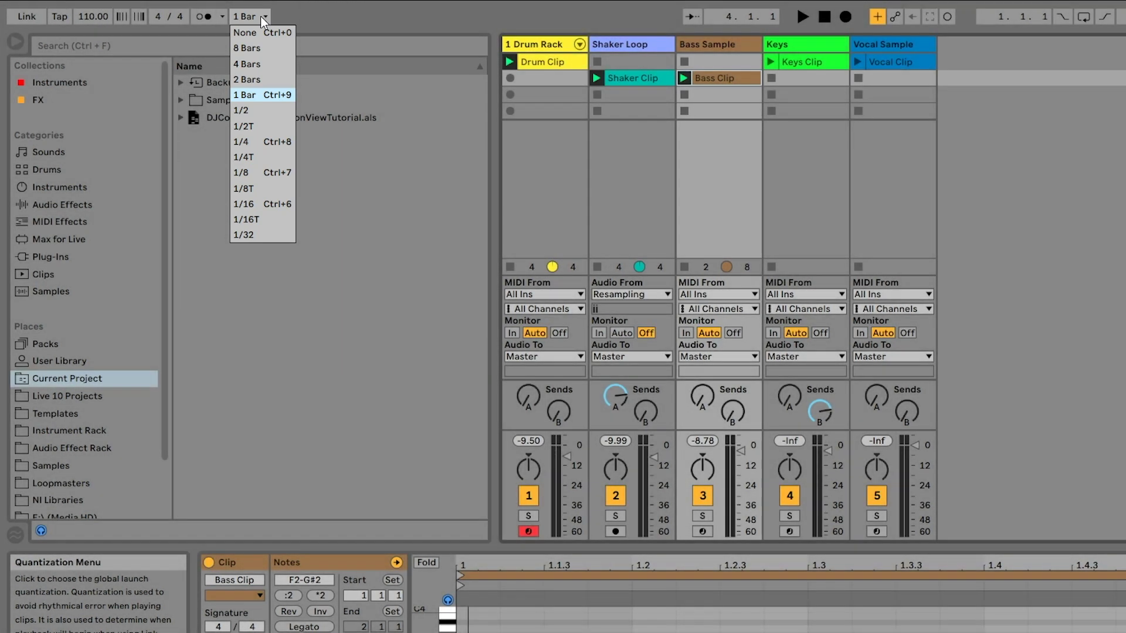
{"action": "left_click", "coordinate": [260, 16]}
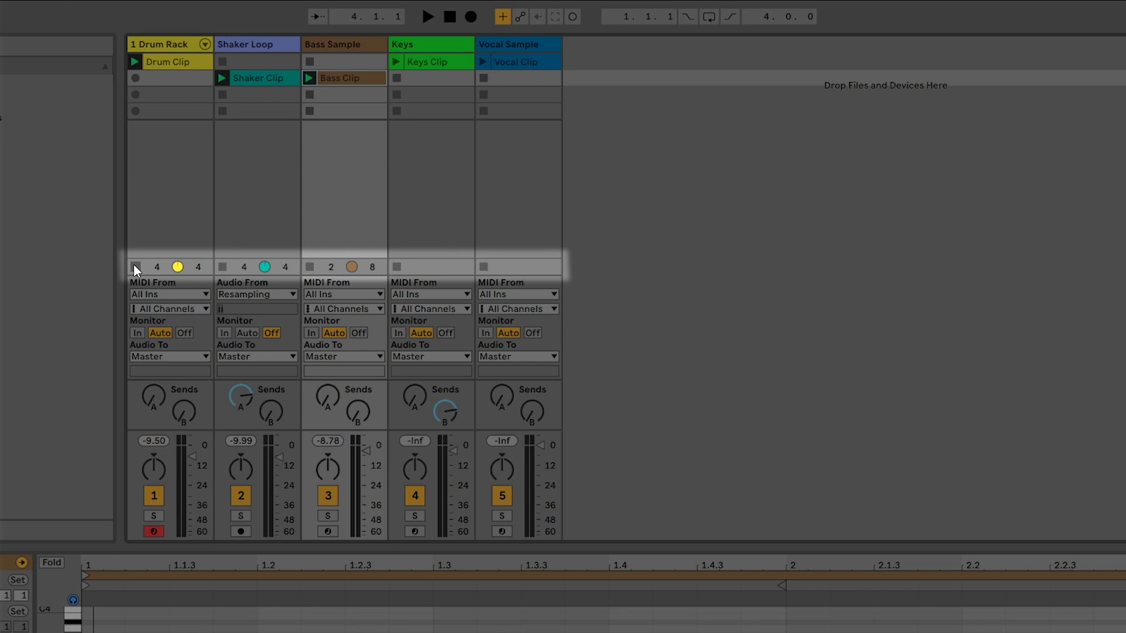
Start playback, stop only track 1's Drum Clip, then halt the transport.
{"action": "key", "text": "space"}
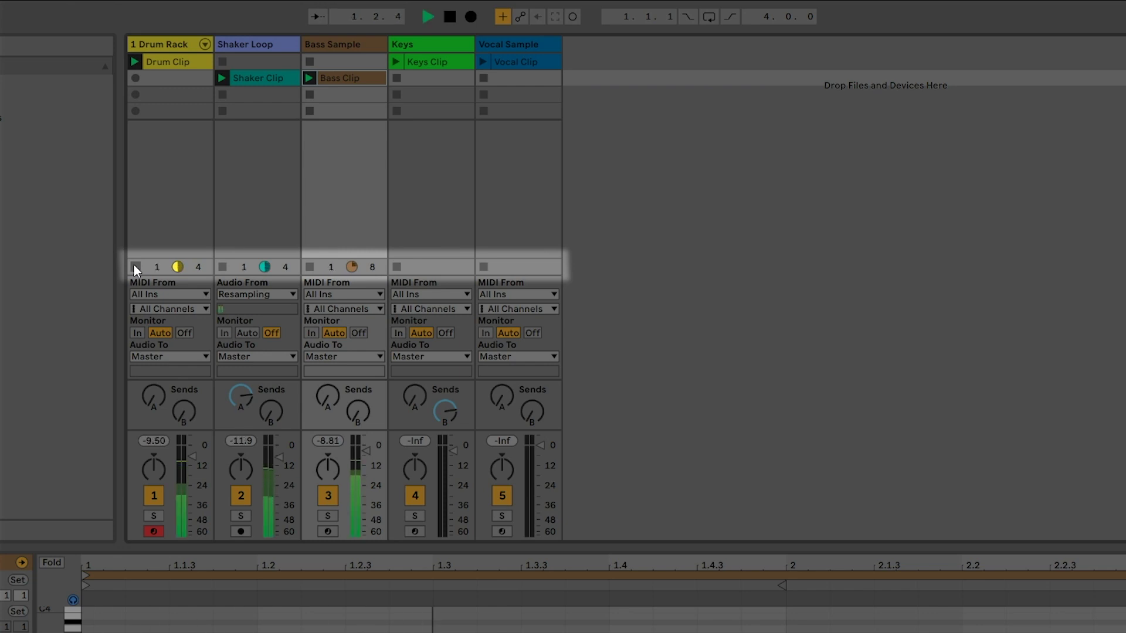
{"action": "left_click", "coordinate": [136, 267]}
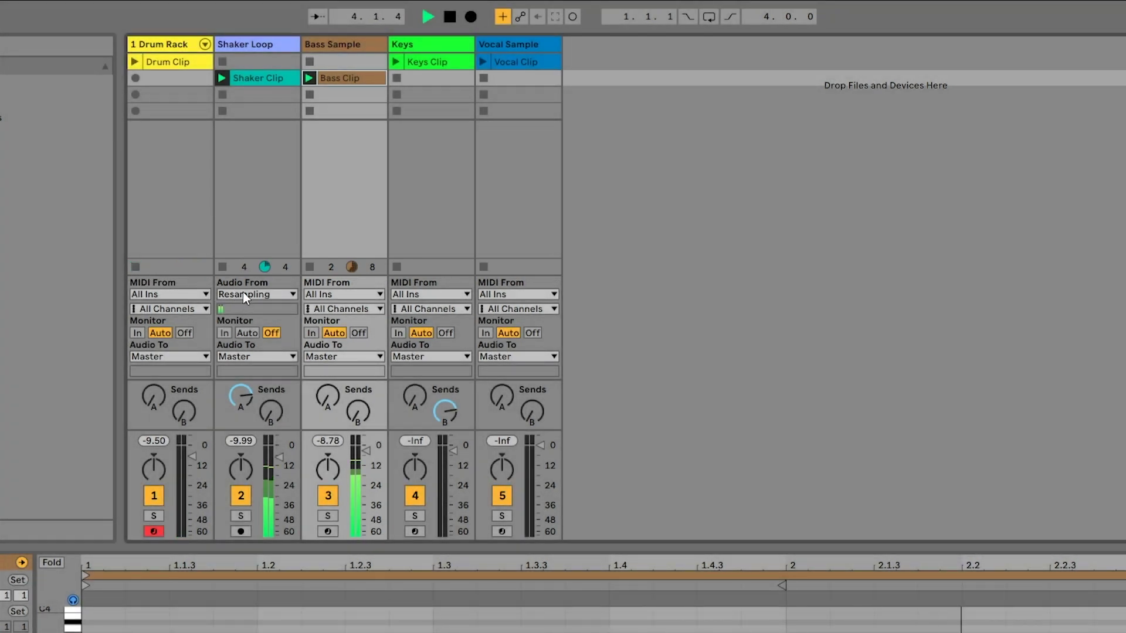
{"action": "key", "text": "space"}
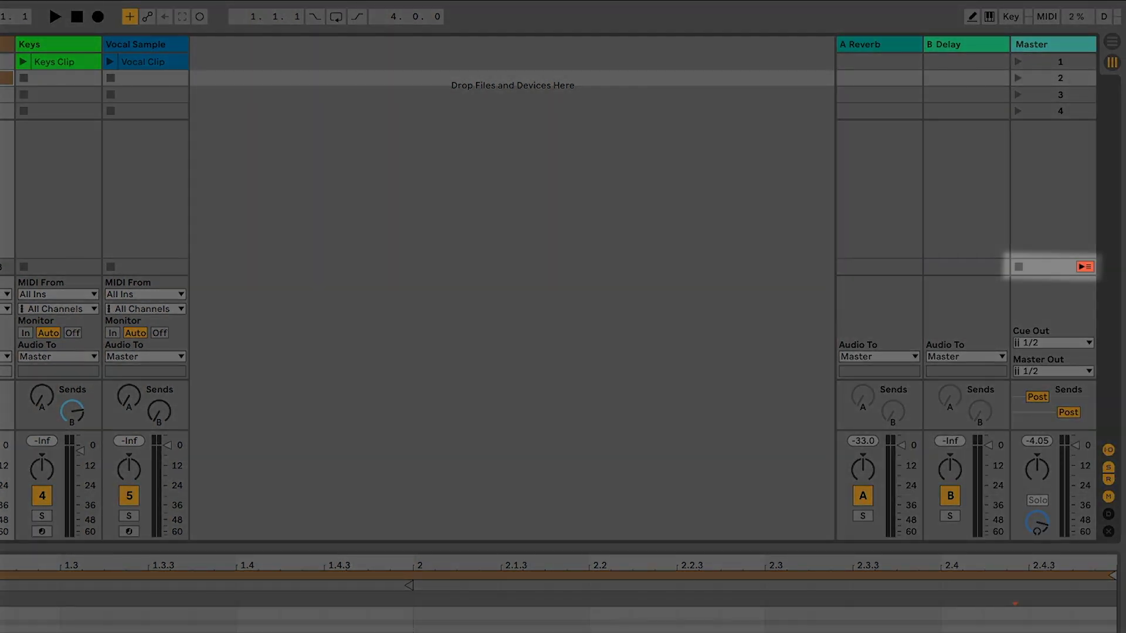
Start, stop and restart playback so scene 1's Drum, Keys and Vocal clips play.
{"action": "key", "text": "space"}
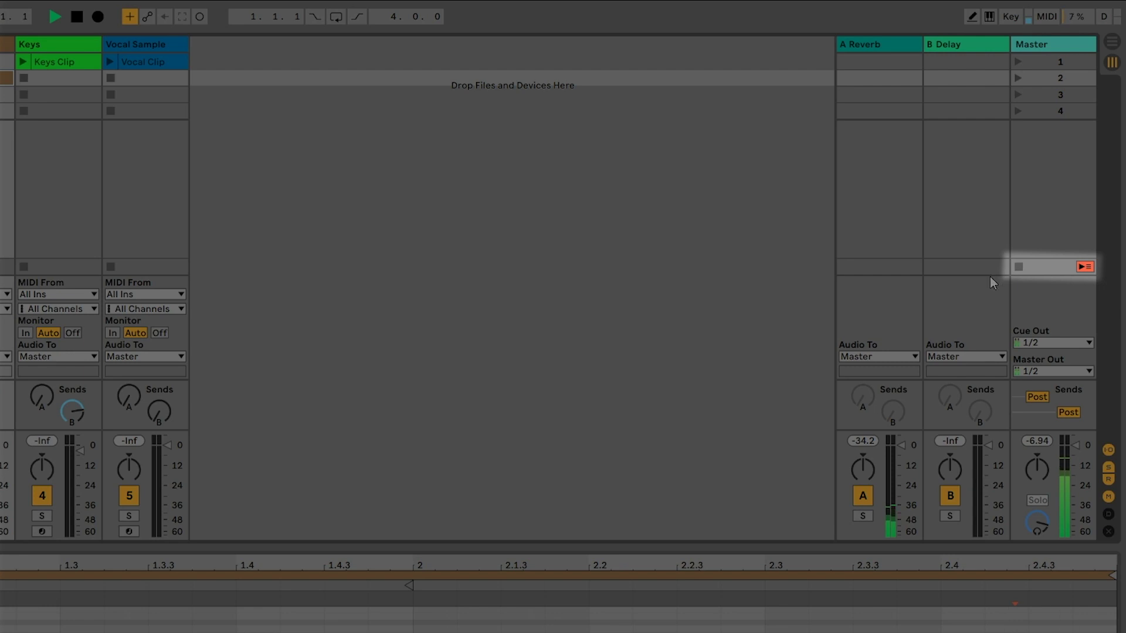
{"action": "key", "text": "space"}
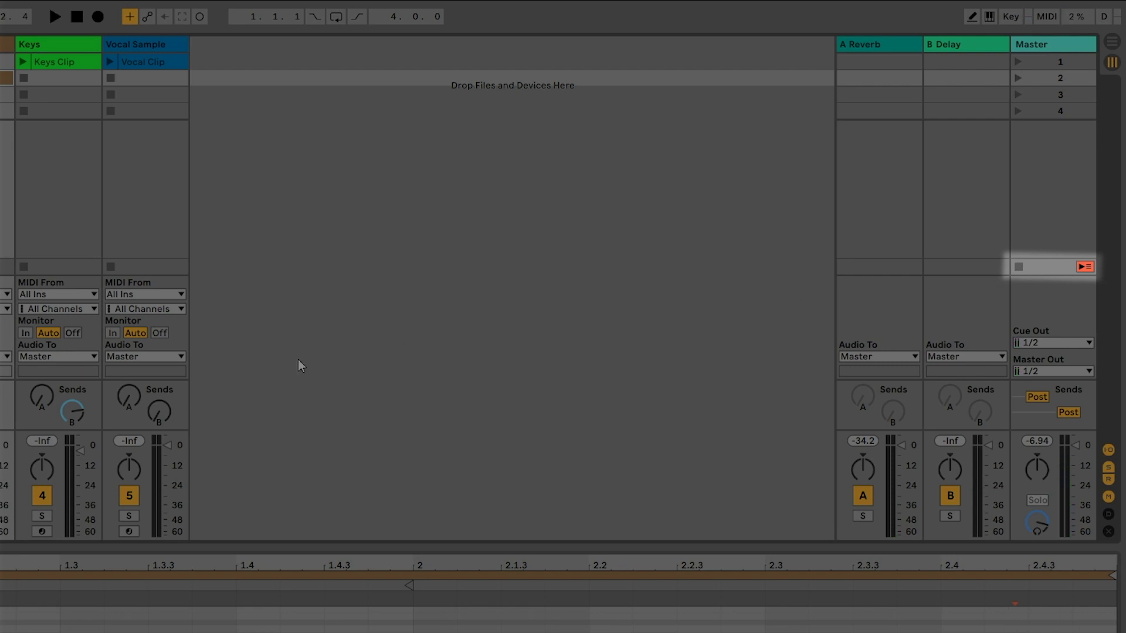
{"action": "key", "text": "space"}
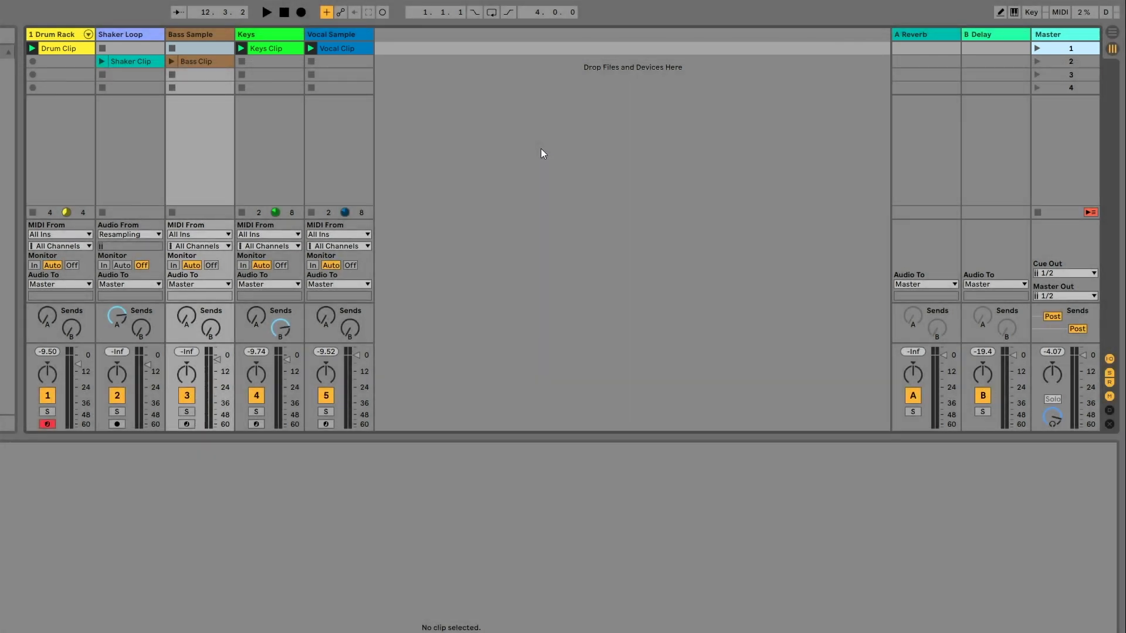
{"action": "left_click", "coordinate": [1037, 61]}
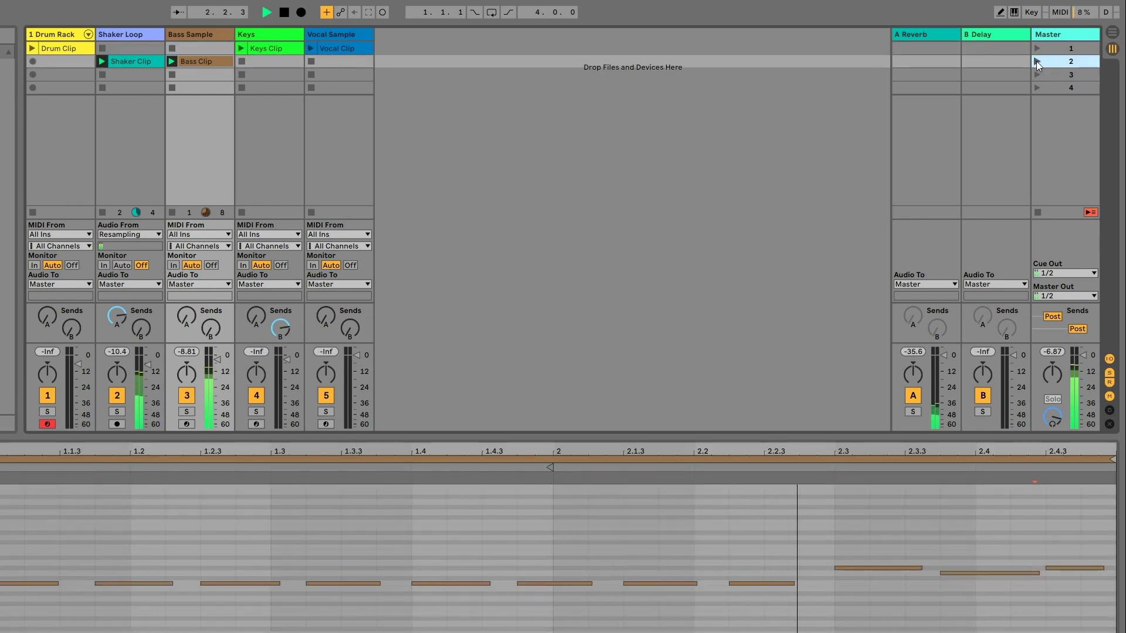
{"action": "key", "text": "space"}
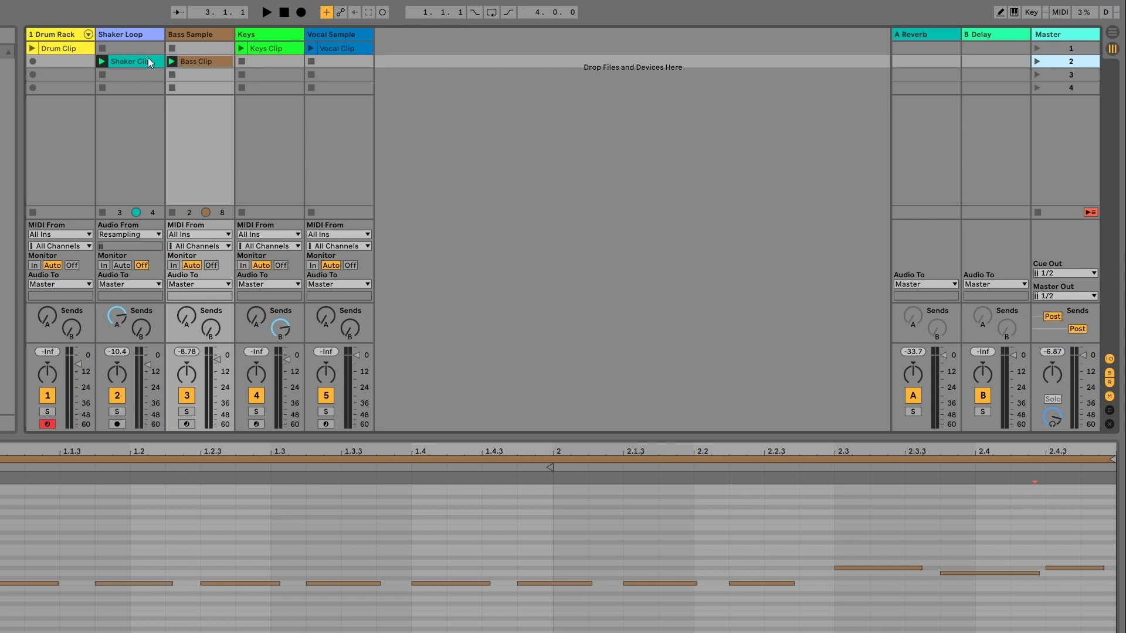
{"action": "left_click_drag", "start_coordinate": [139, 62], "coordinate": [115, 45]}
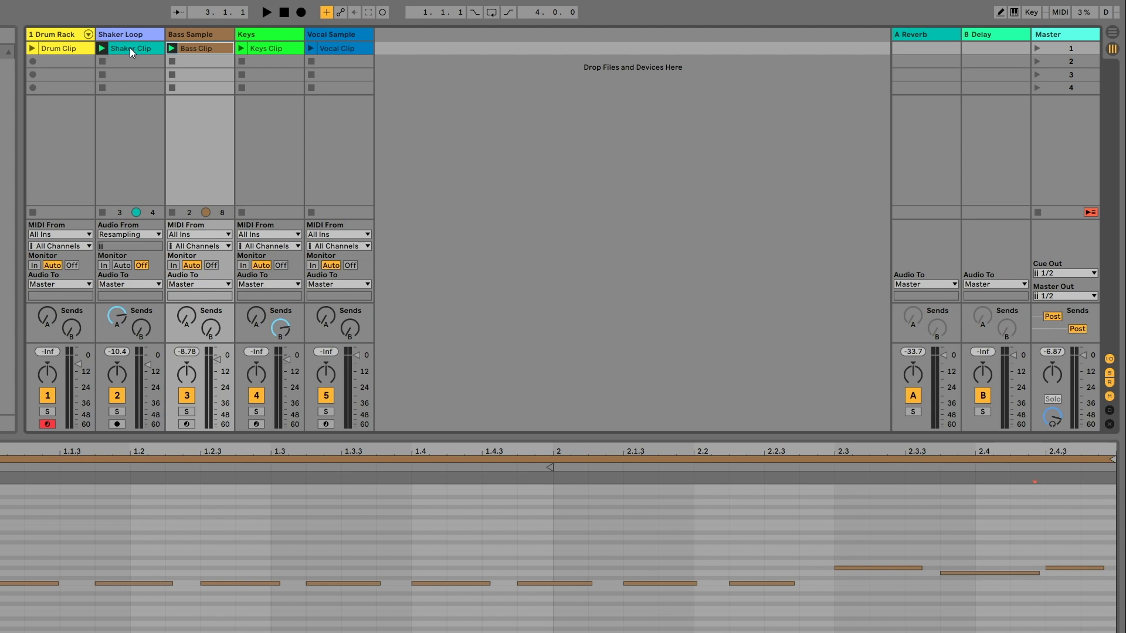
{"action": "right_click", "coordinate": [129, 48]}
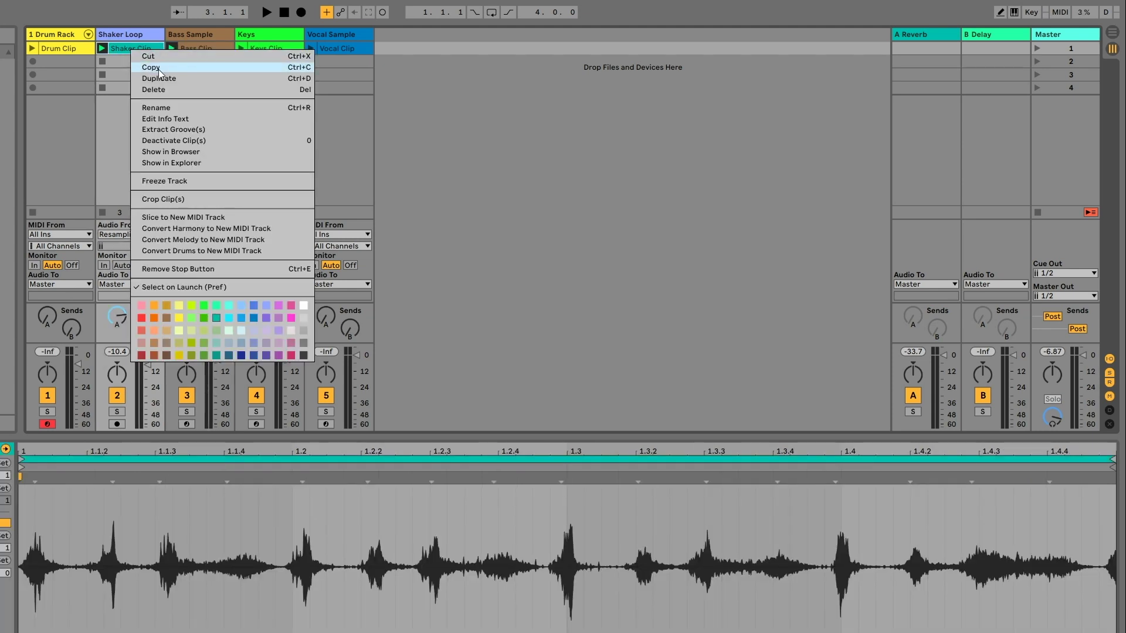
Copy Shaker Clip and Bass Clip into the scene 2 slots directly below them.
{"action": "left_click", "coordinate": [159, 70]}
{"action": "right_click", "coordinate": [134, 62]}
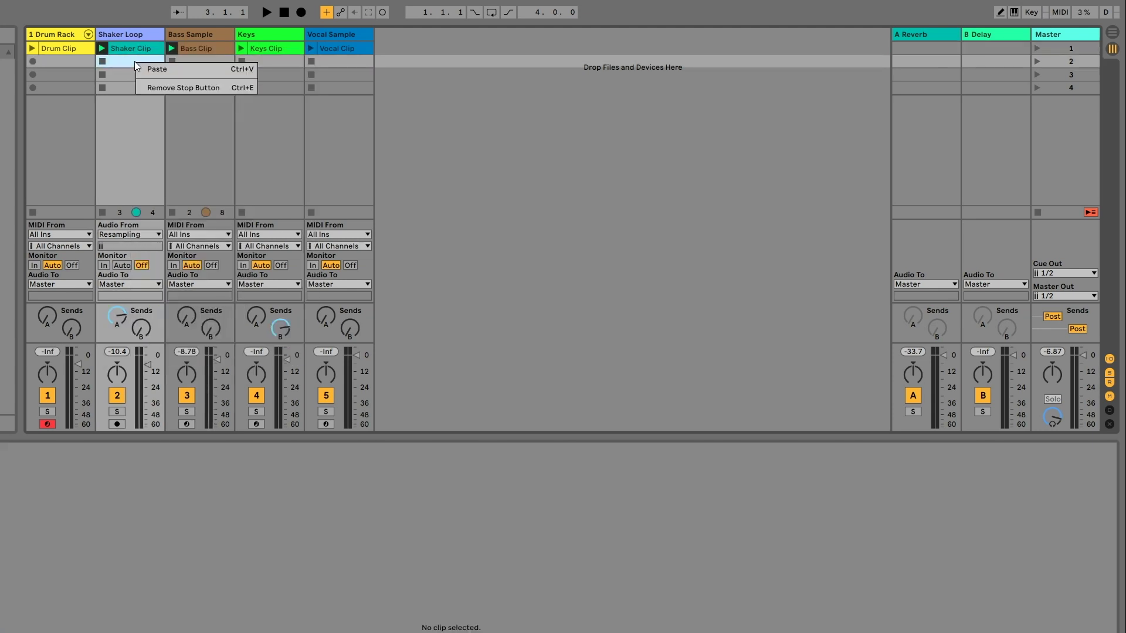
{"action": "left_click", "coordinate": [157, 69]}
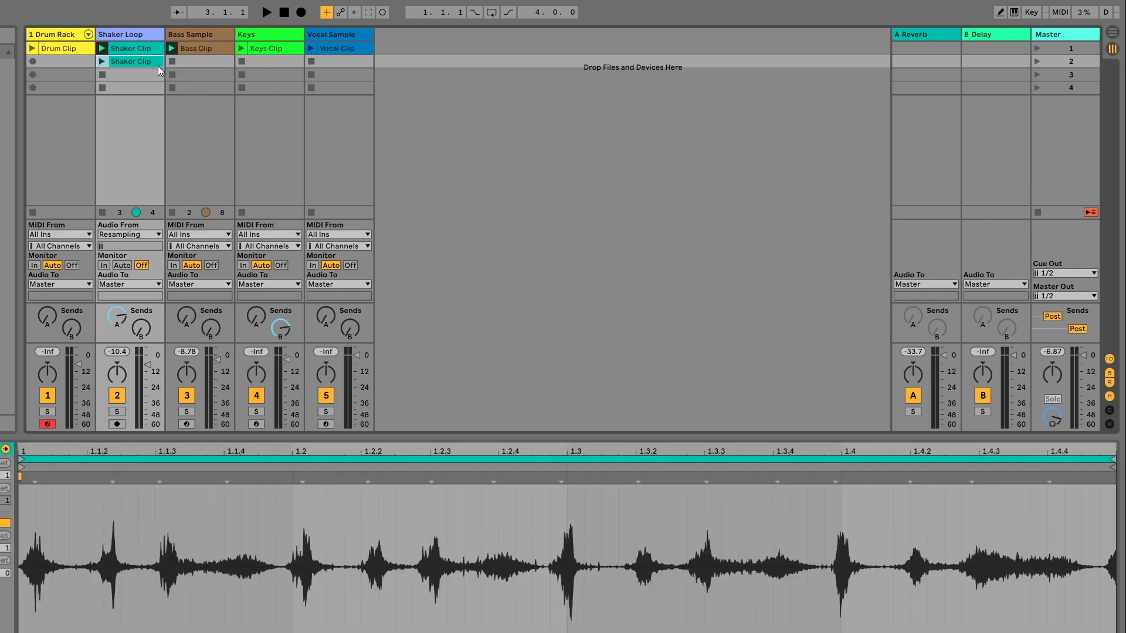
{"action": "left_click", "coordinate": [203, 48]}
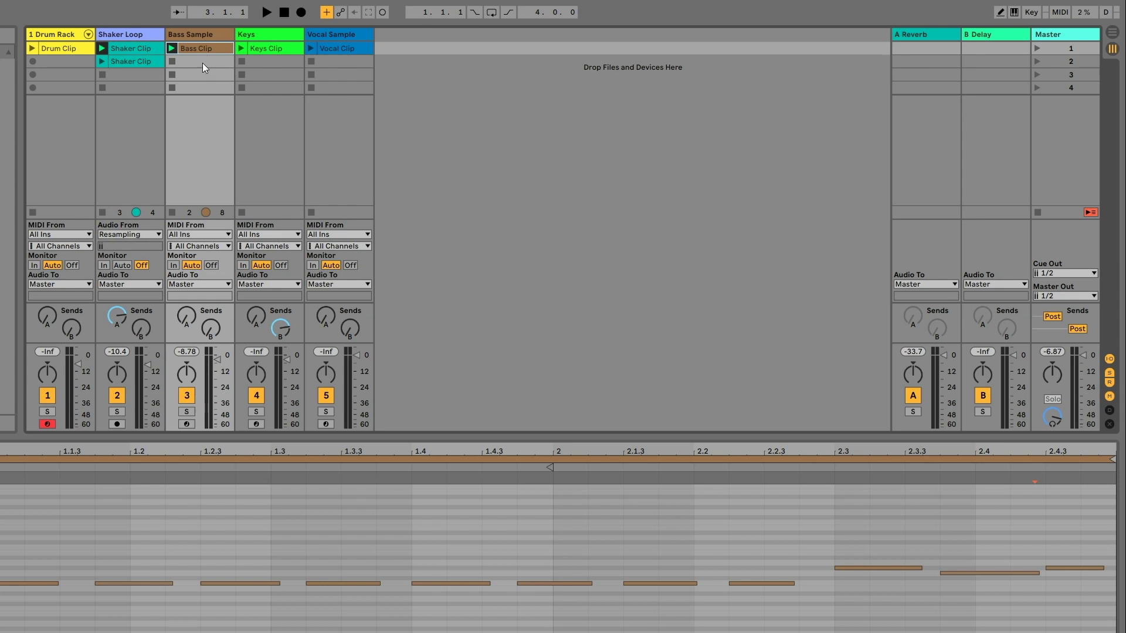
{"action": "left_click", "coordinate": [202, 63]}
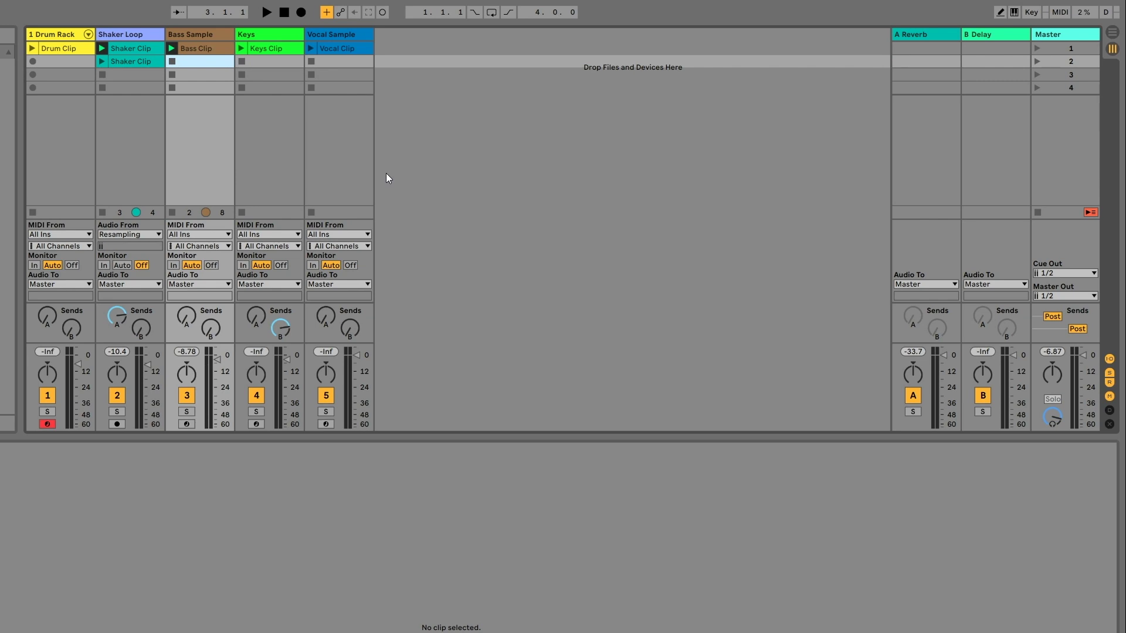
{"action": "key", "text": "ctrl+v"}
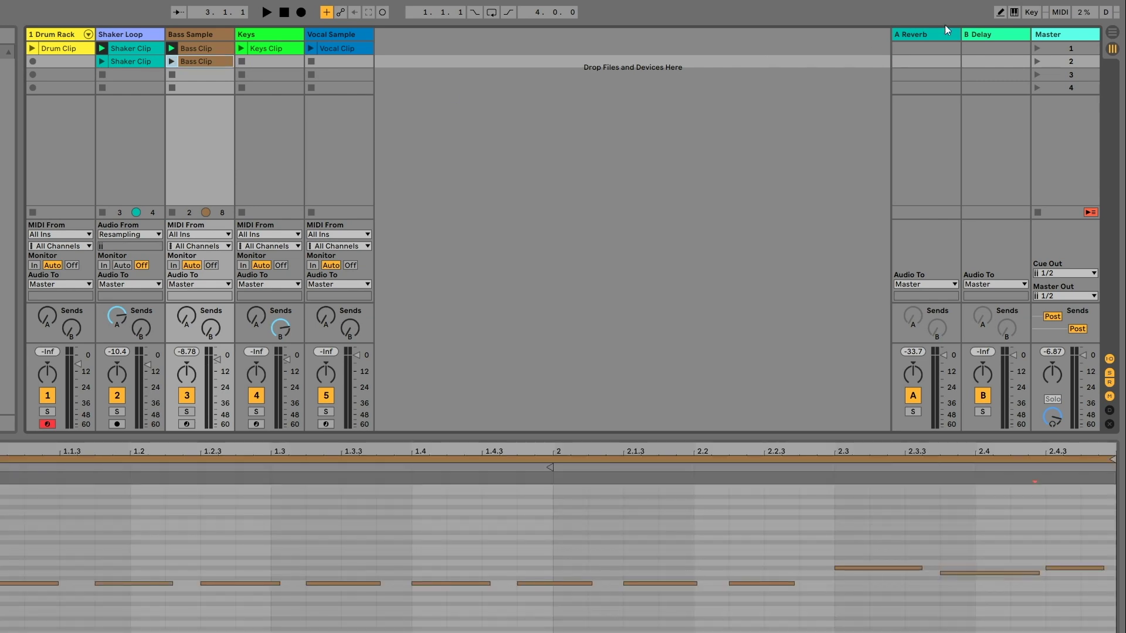
Launch scene 1, select the Drum Rack track, and switch the metronome on.
{"action": "left_click", "coordinate": [1036, 48]}
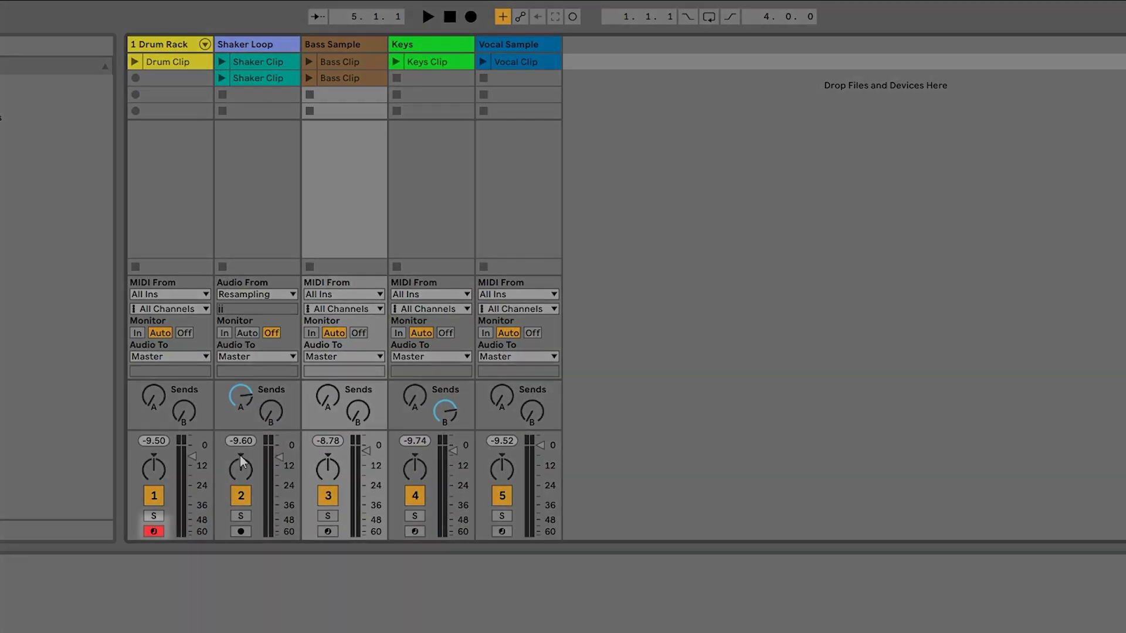
{"action": "left_click", "coordinate": [150, 532]}
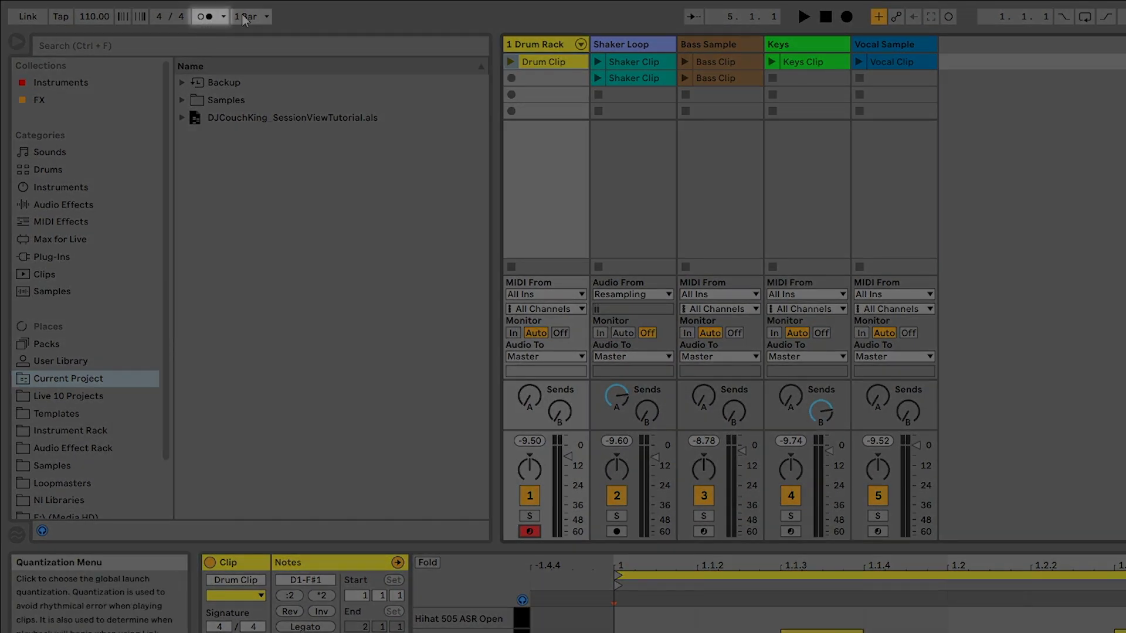
{"action": "left_click", "coordinate": [205, 16]}
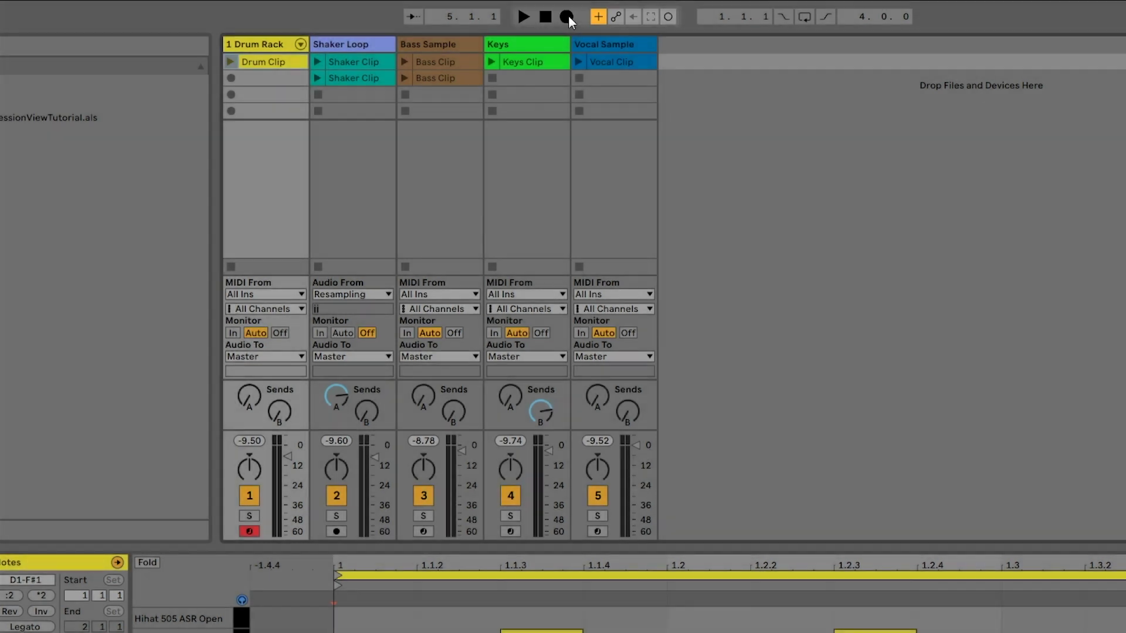
Session-record a new clip '1-Drum Rack 1' into Drum Rack slot 2, then stop playback.
{"action": "key", "text": "Tab"}
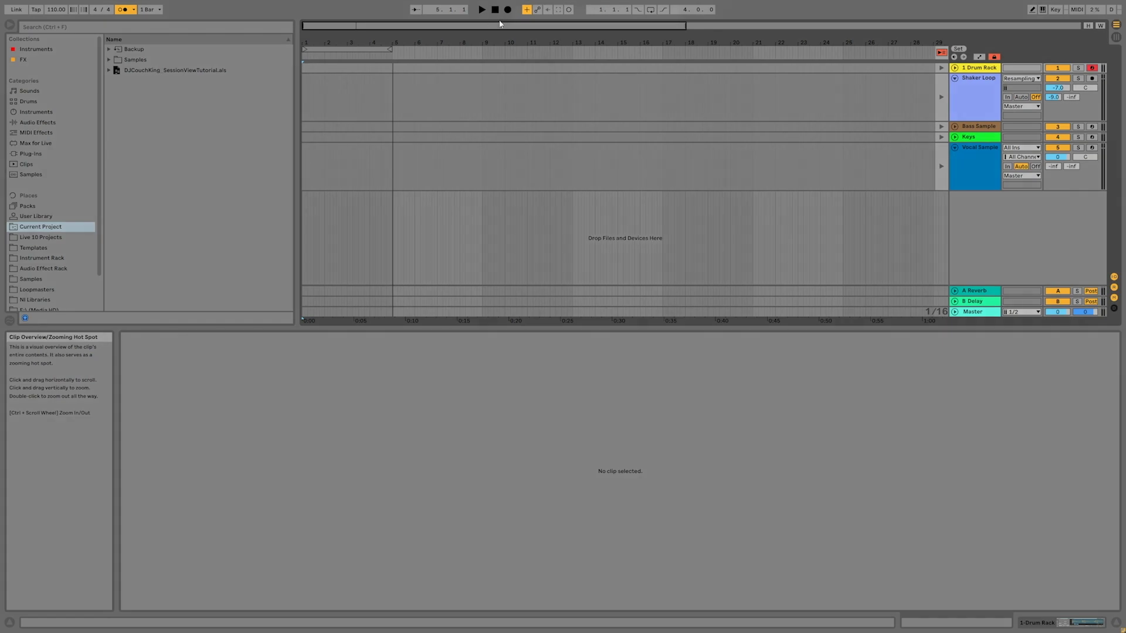
{"action": "key", "text": "Tab"}
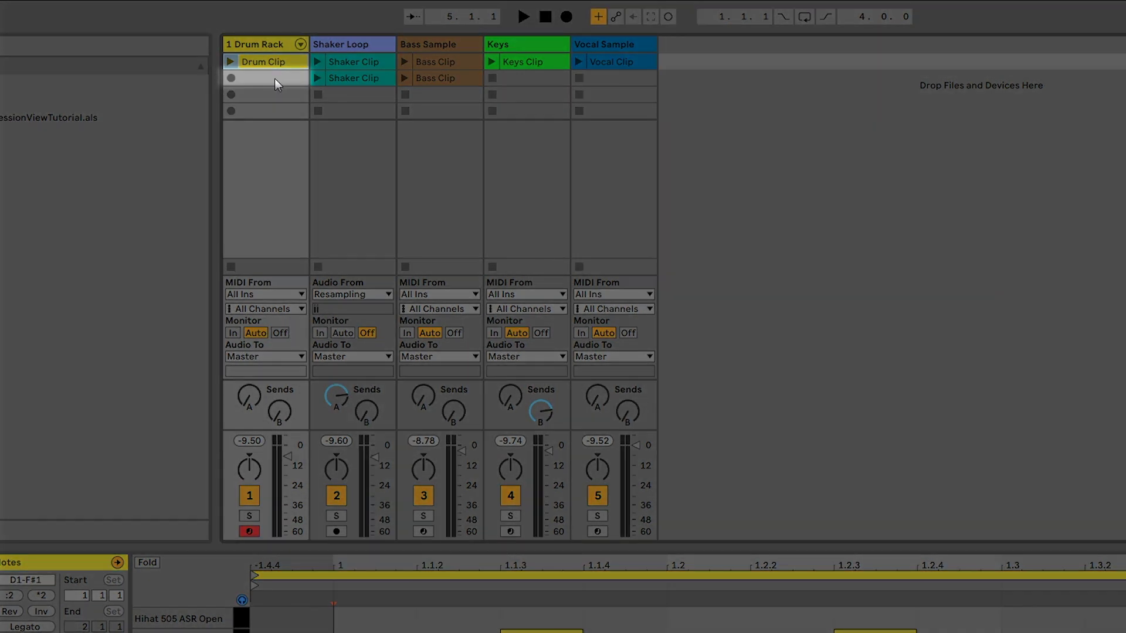
{"action": "left_click", "coordinate": [275, 79]}
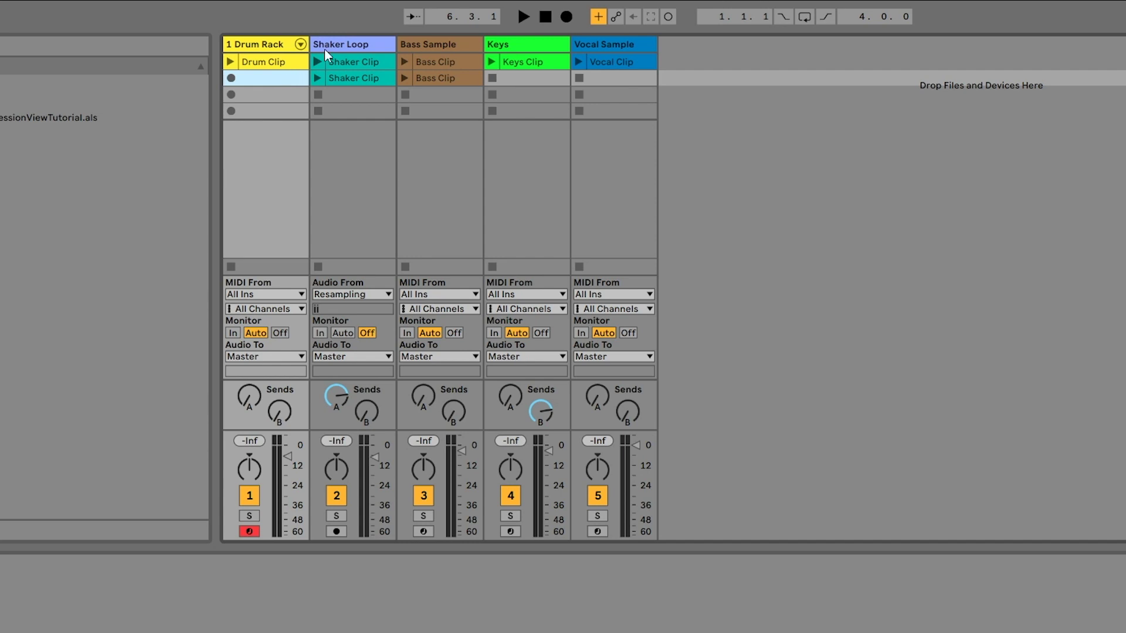
{"action": "left_click", "coordinate": [668, 14]}
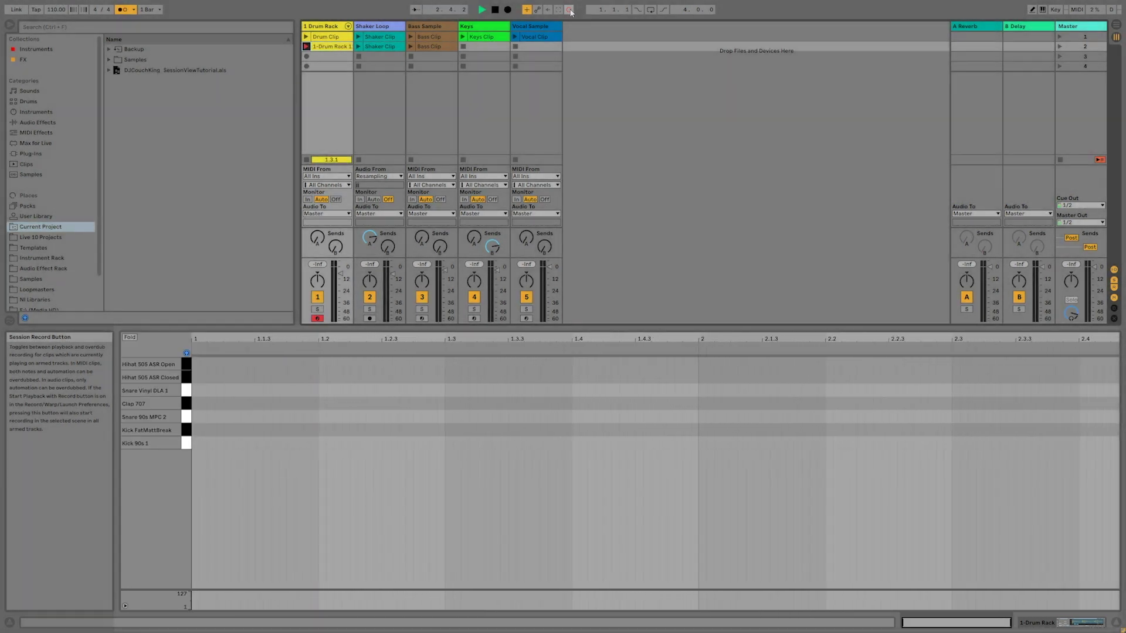
{"action": "left_click", "coordinate": [570, 11]}
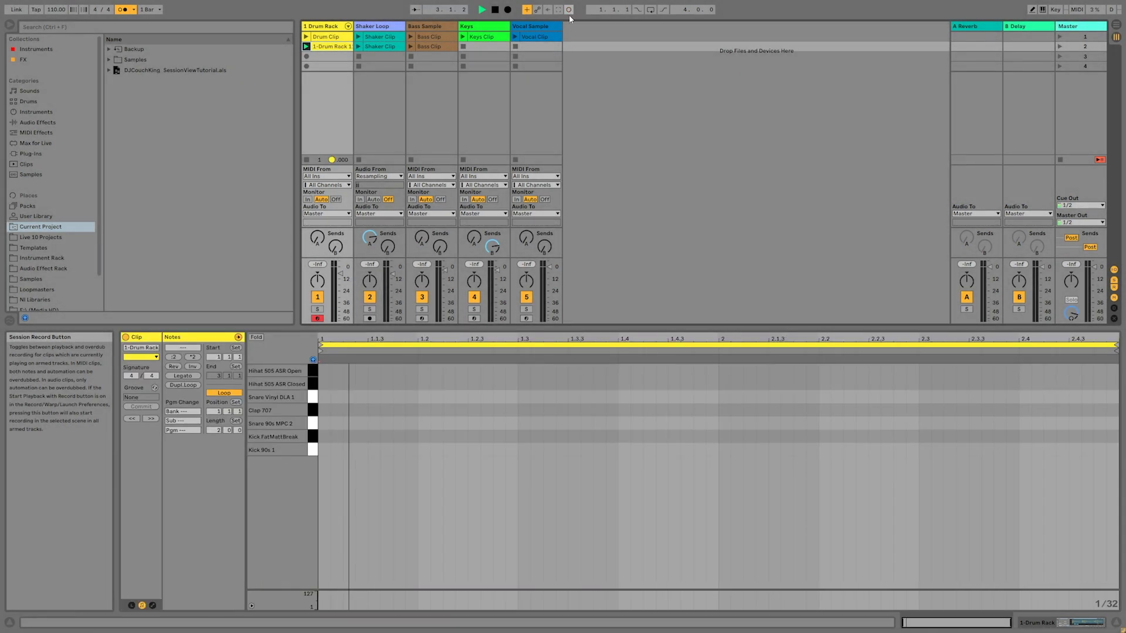
{"action": "key", "text": "space"}
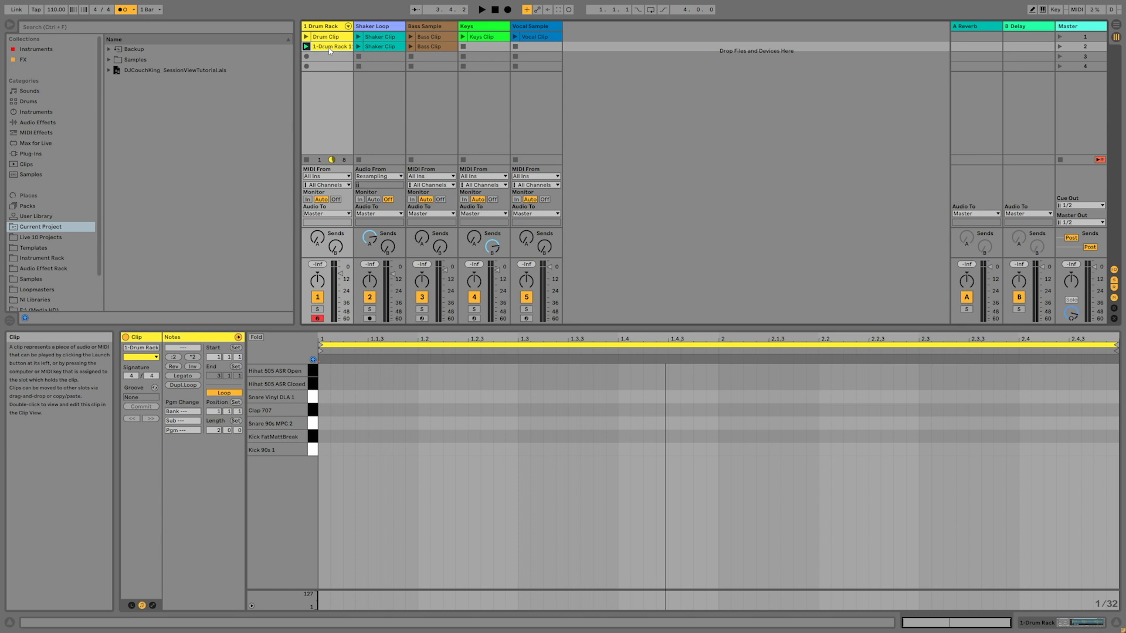
Delete the empty take and record four Kick 90s 1 hits into slot 2.
{"action": "key", "text": "Delete"}
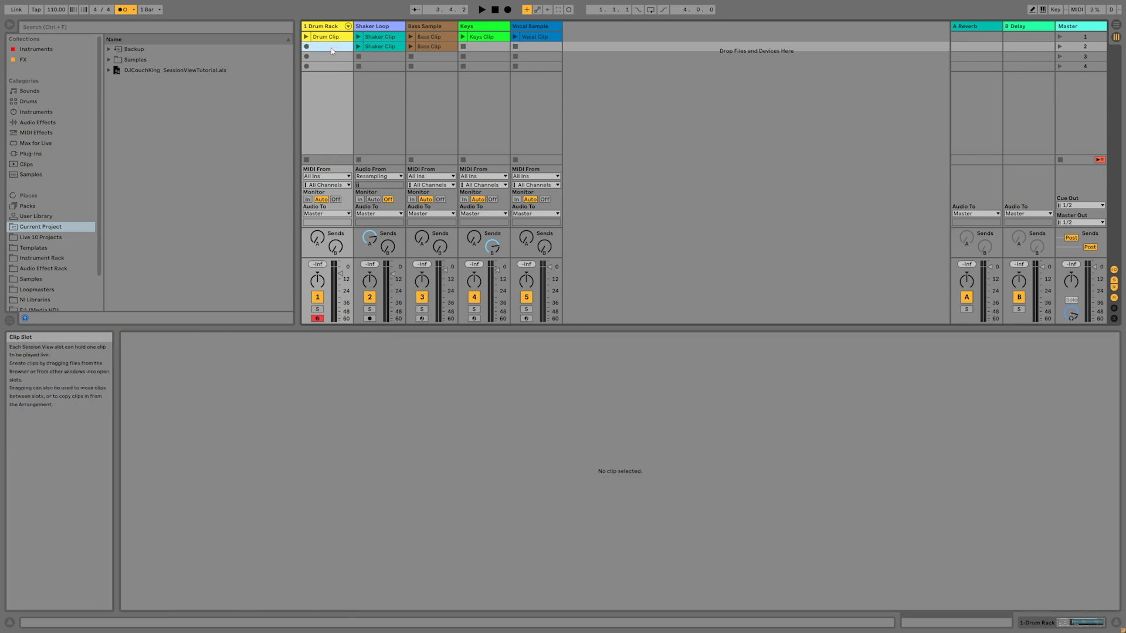
{"action": "left_click", "coordinate": [569, 11]}
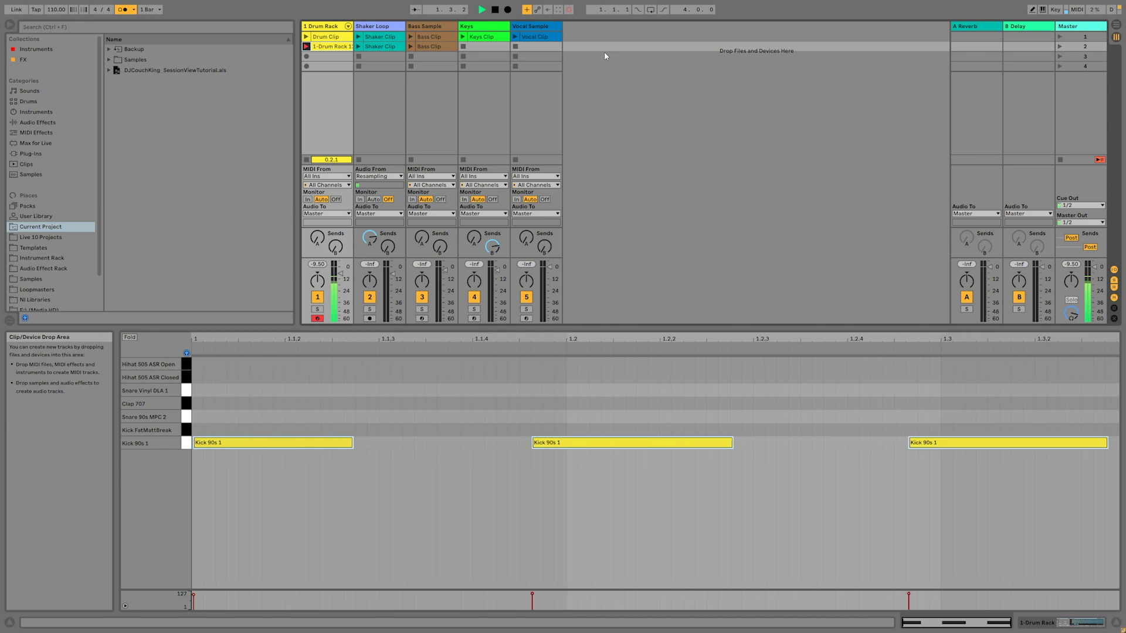
{"action": "left_click", "coordinate": [568, 10]}
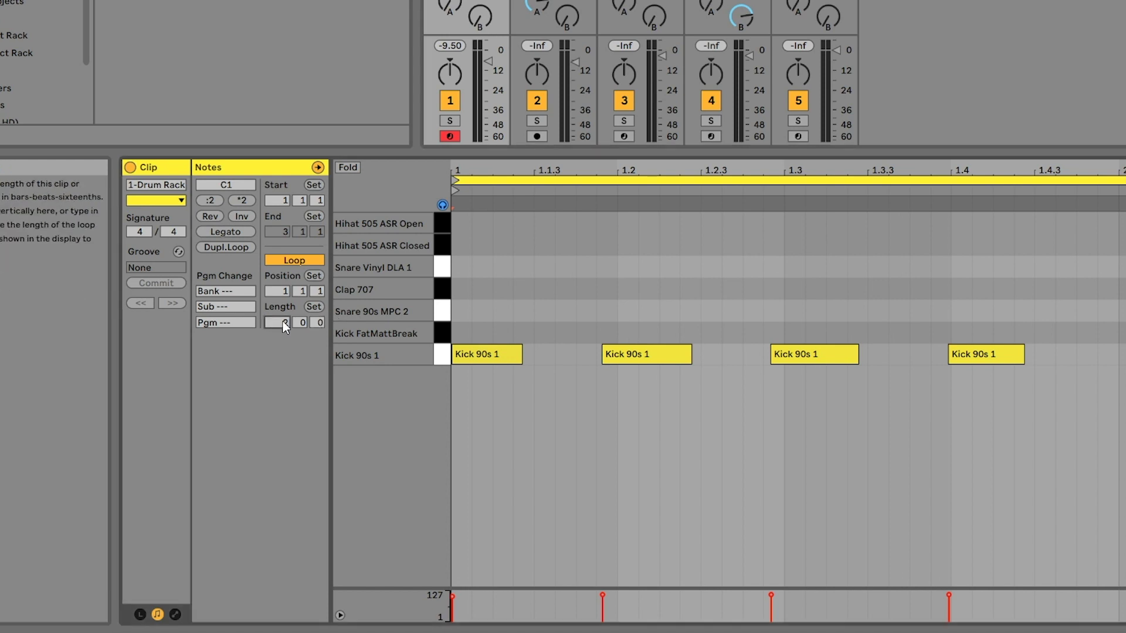
Shorten the kick clip's loop from 2 bars to 1, audition it, and crop the clip to that length.
{"action": "scroll", "coordinate": [285, 326], "scroll_direction": "down", "scroll_amount": 1}
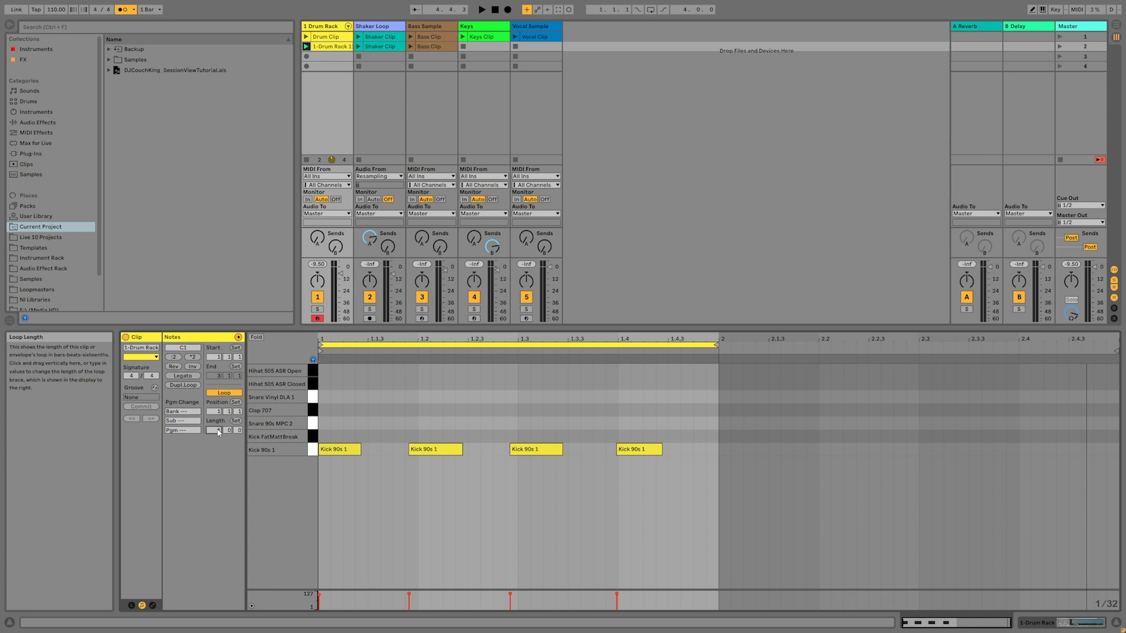
{"action": "left_click", "coordinate": [482, 9]}
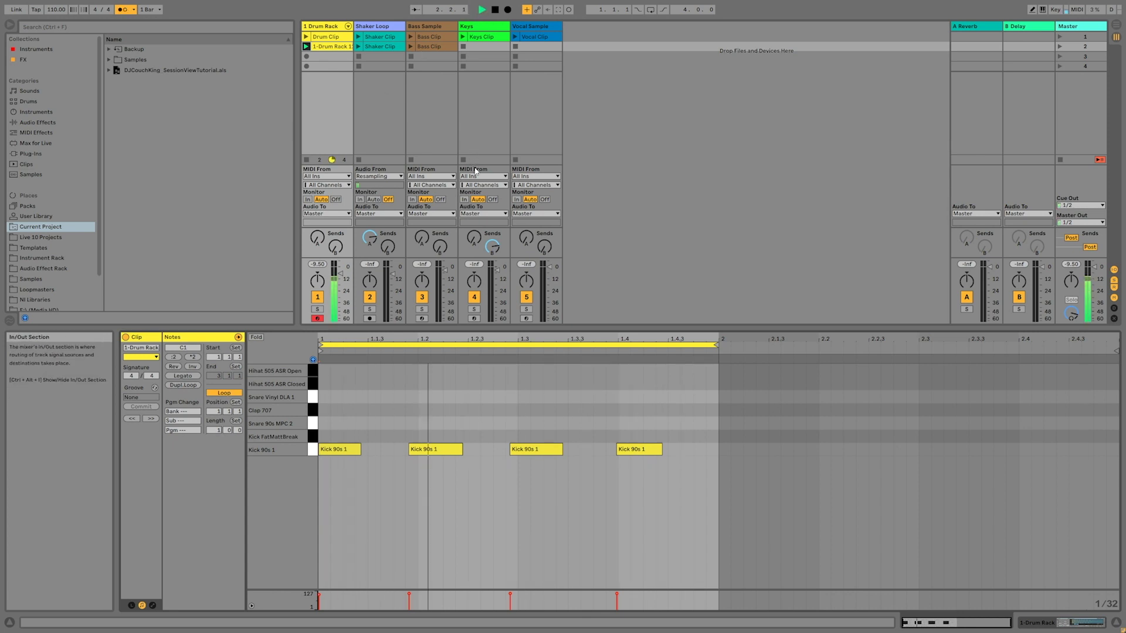
{"action": "key", "text": "space"}
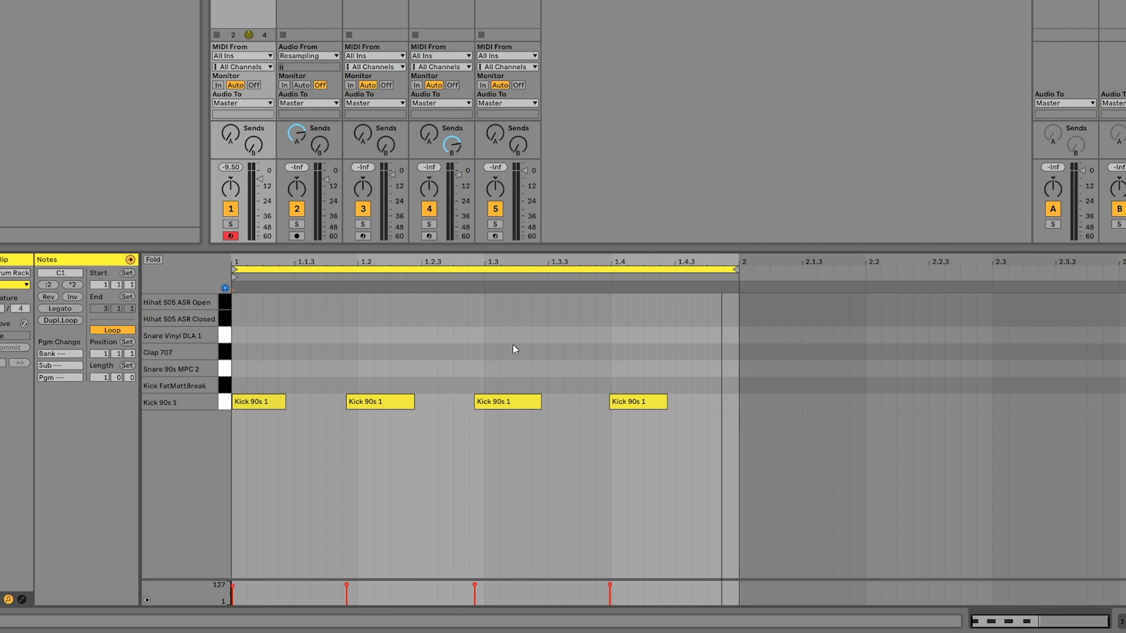
{"action": "right_click", "coordinate": [543, 406]}
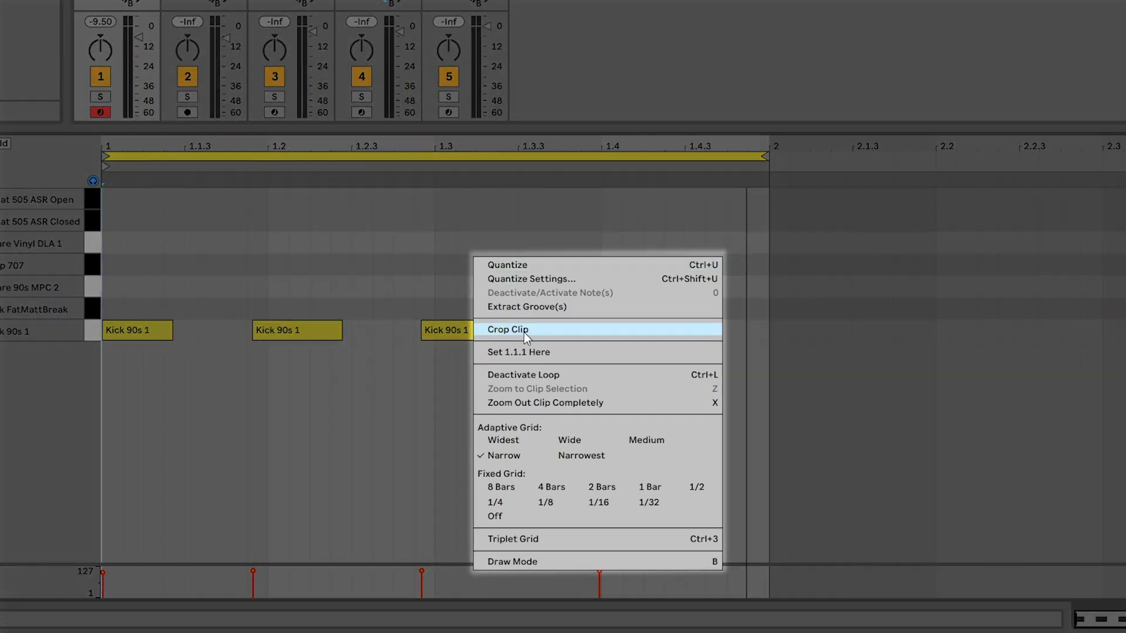
{"action": "left_click", "coordinate": [523, 332]}
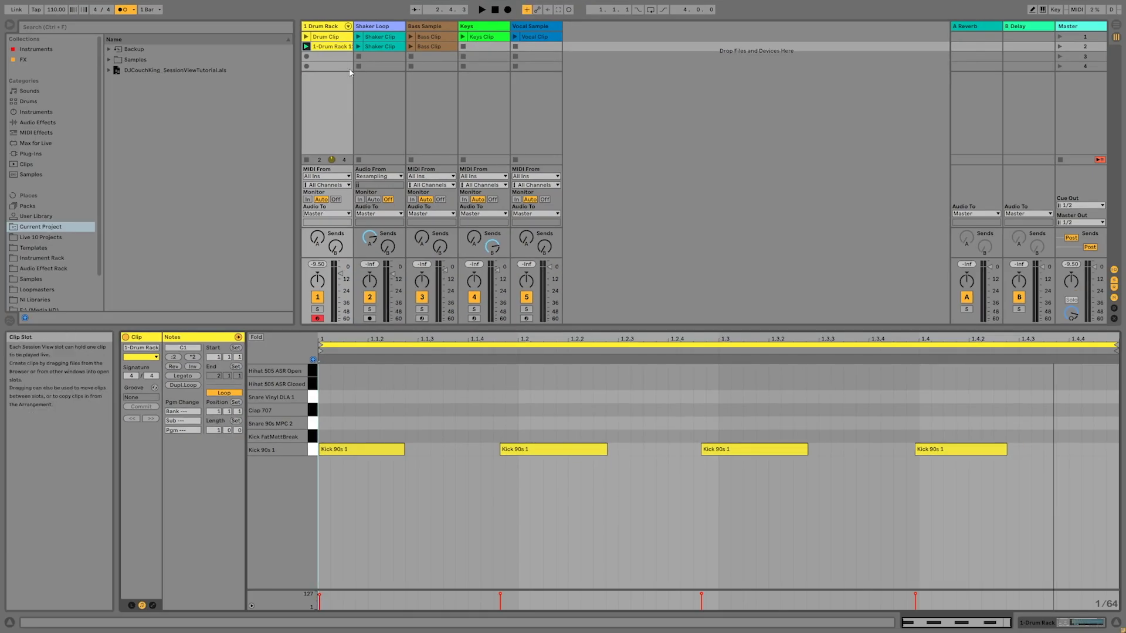
Remove the recorded 1-Drum Rack 1 kick clip from the Drum Rack's second slot.
{"action": "key", "text": "ctrl+z"}
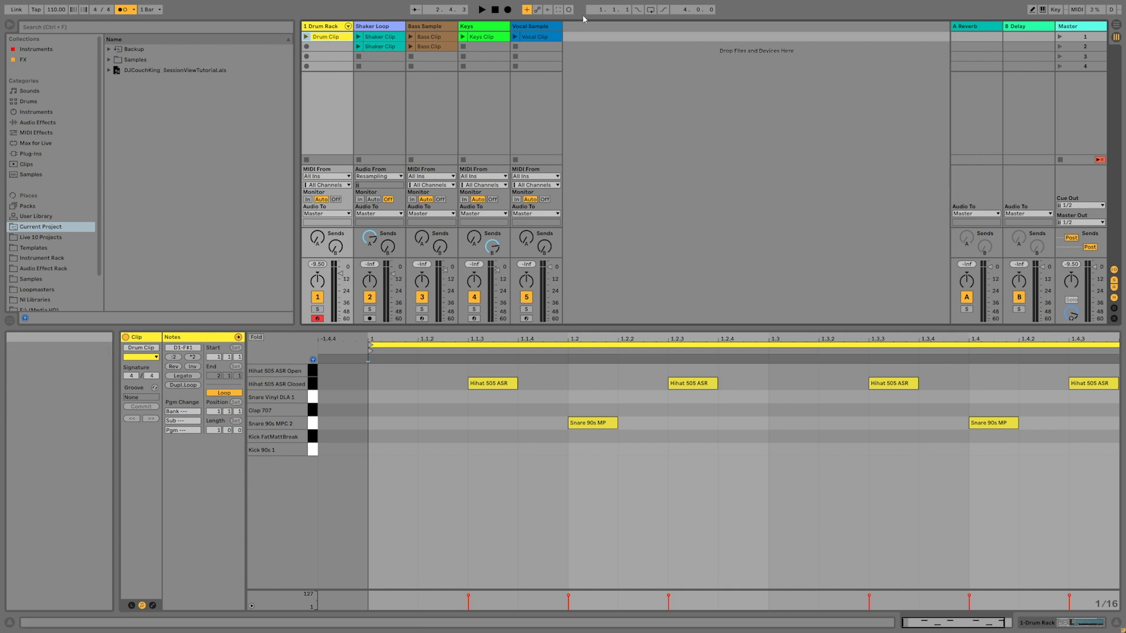
Overdub extra kicks into the Drum Clip, quantize them to the grid, and launch scene 1.
{"action": "left_click", "coordinate": [568, 9]}
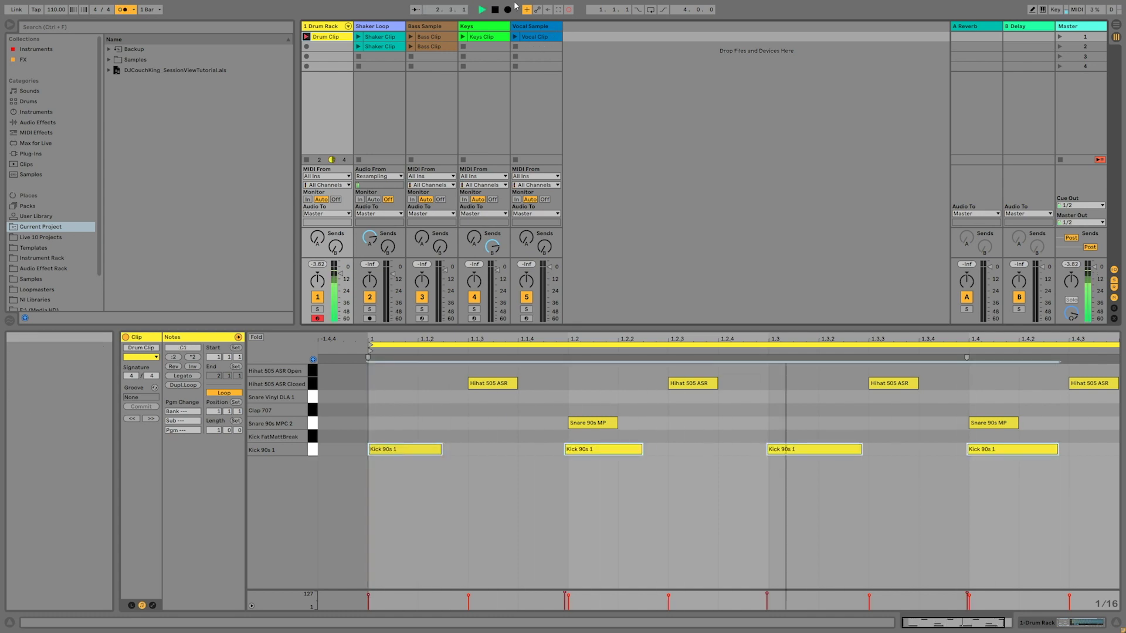
{"action": "left_click", "coordinate": [568, 12]}
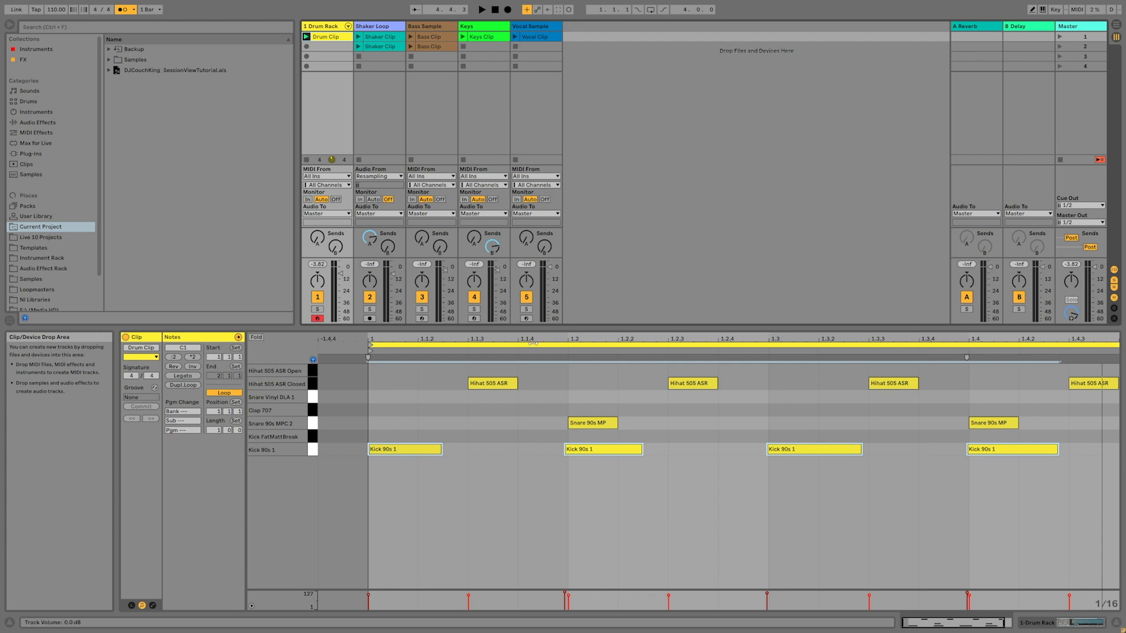
{"action": "right_click", "coordinate": [507, 480]}
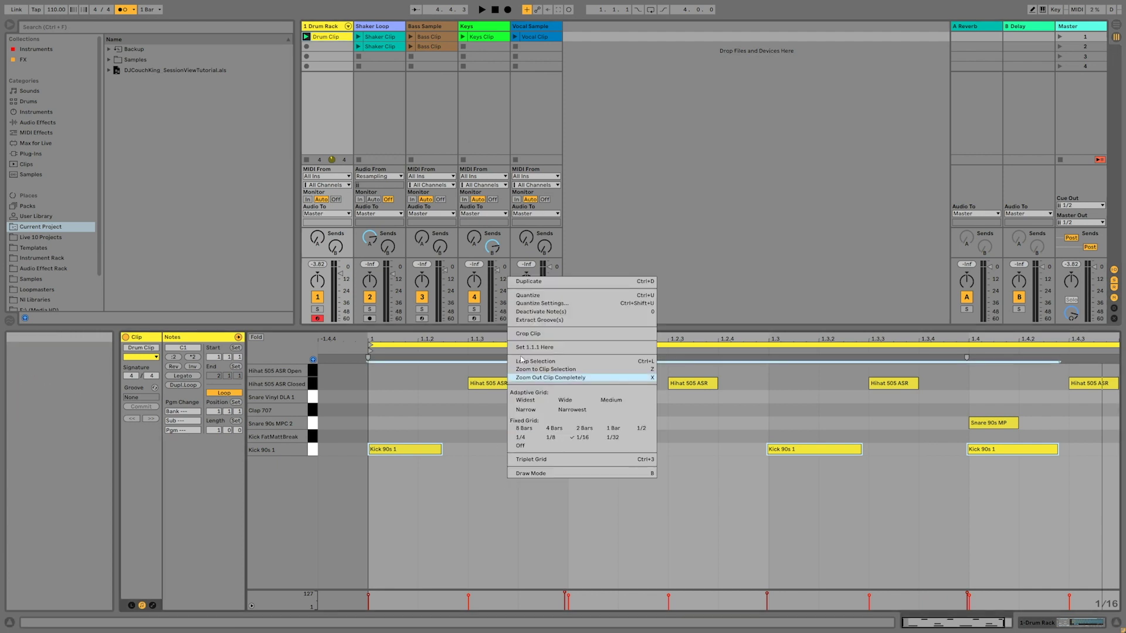
{"action": "left_click", "coordinate": [540, 297]}
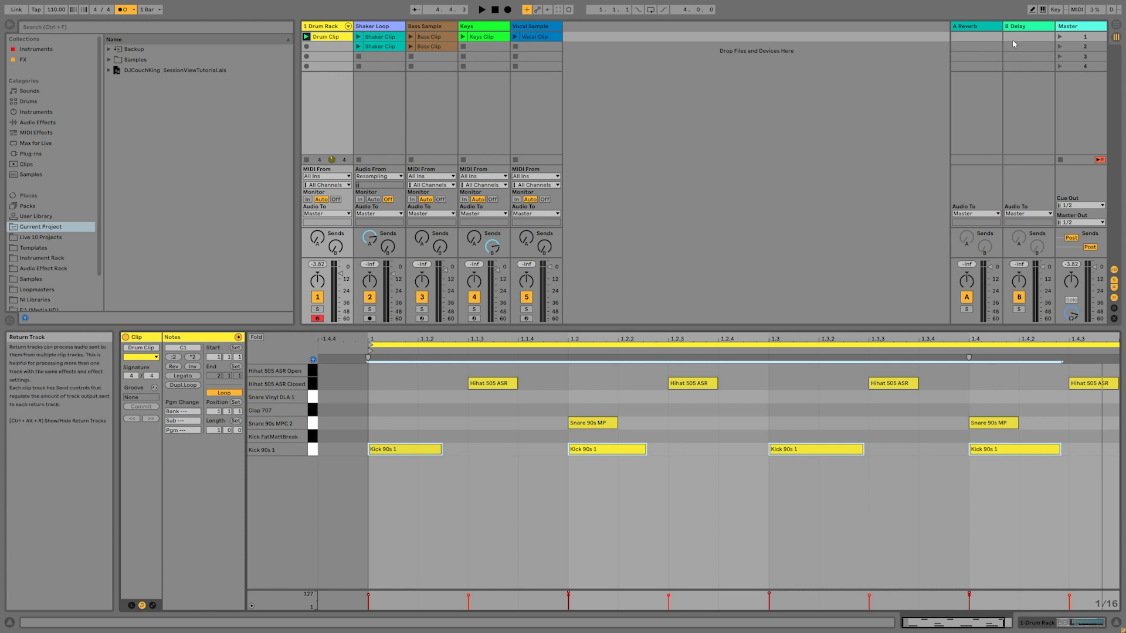
{"action": "left_click", "coordinate": [1060, 37]}
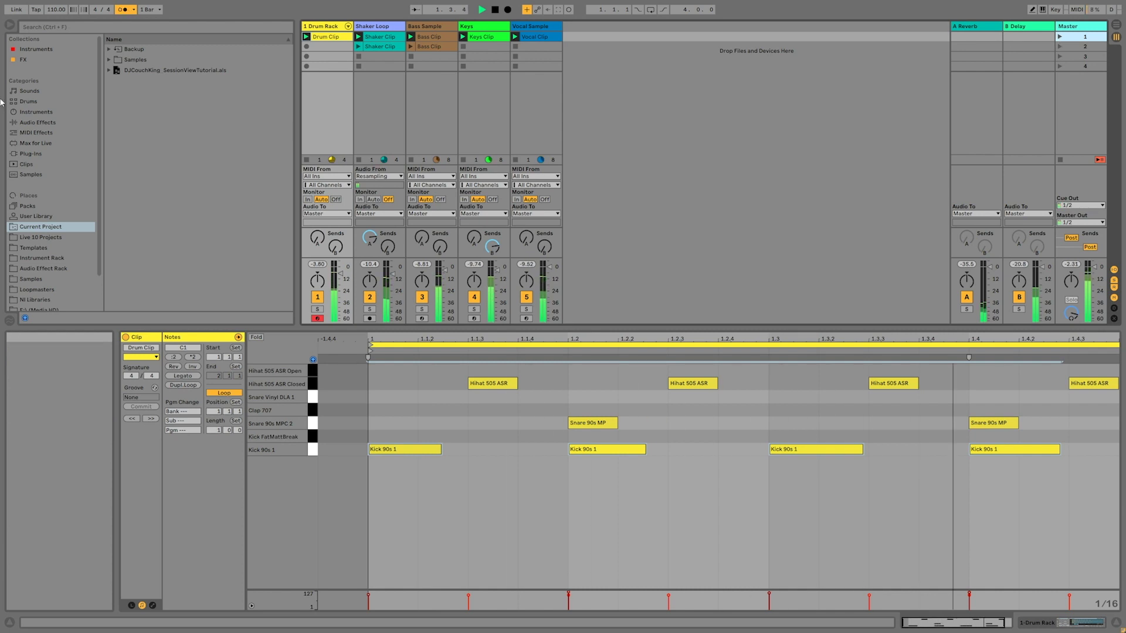
Stop playback, turn off the metronome, and delete the existing Kick 90s 1 notes.
{"action": "left_click", "coordinate": [495, 10]}
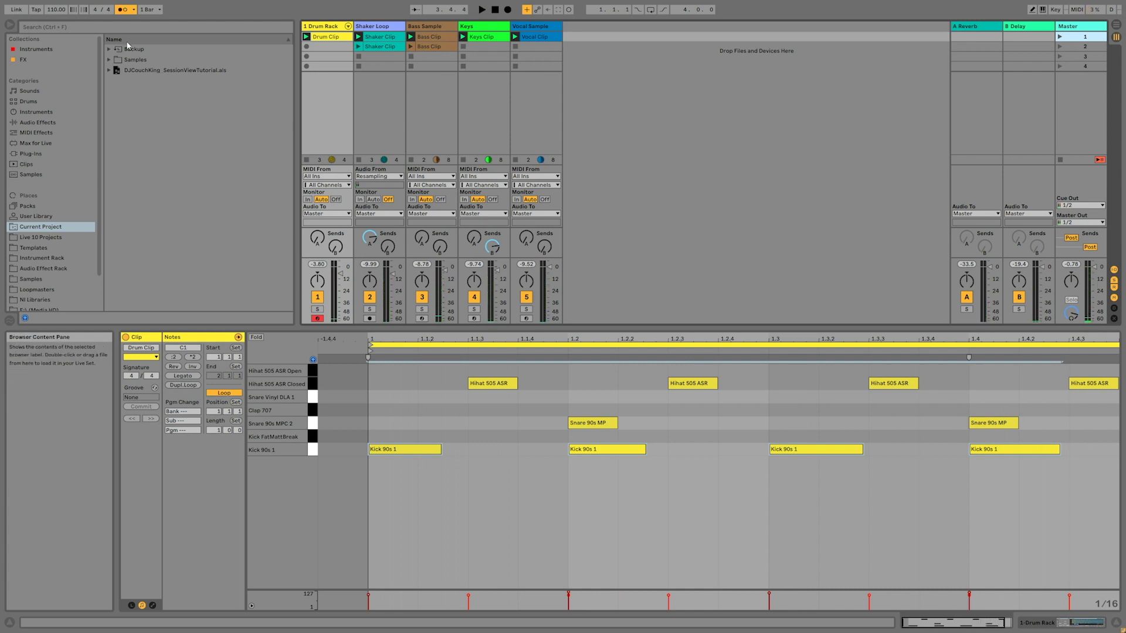
{"action": "left_click", "coordinate": [123, 10]}
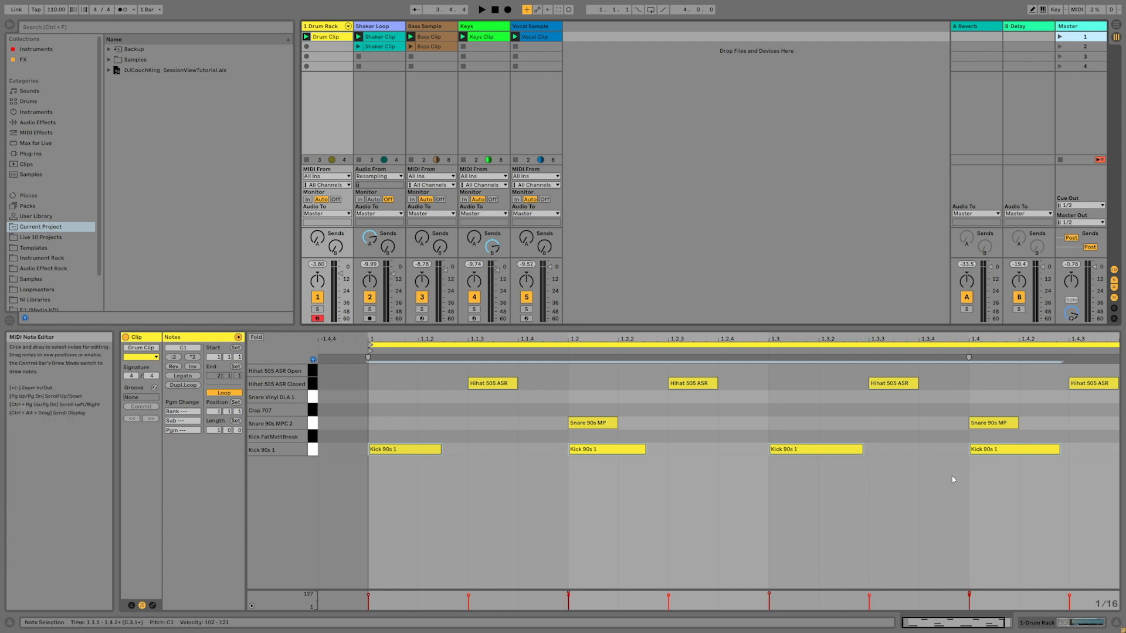
{"action": "left_click_drag", "start_coordinate": [1033, 500], "coordinate": [411, 449]}
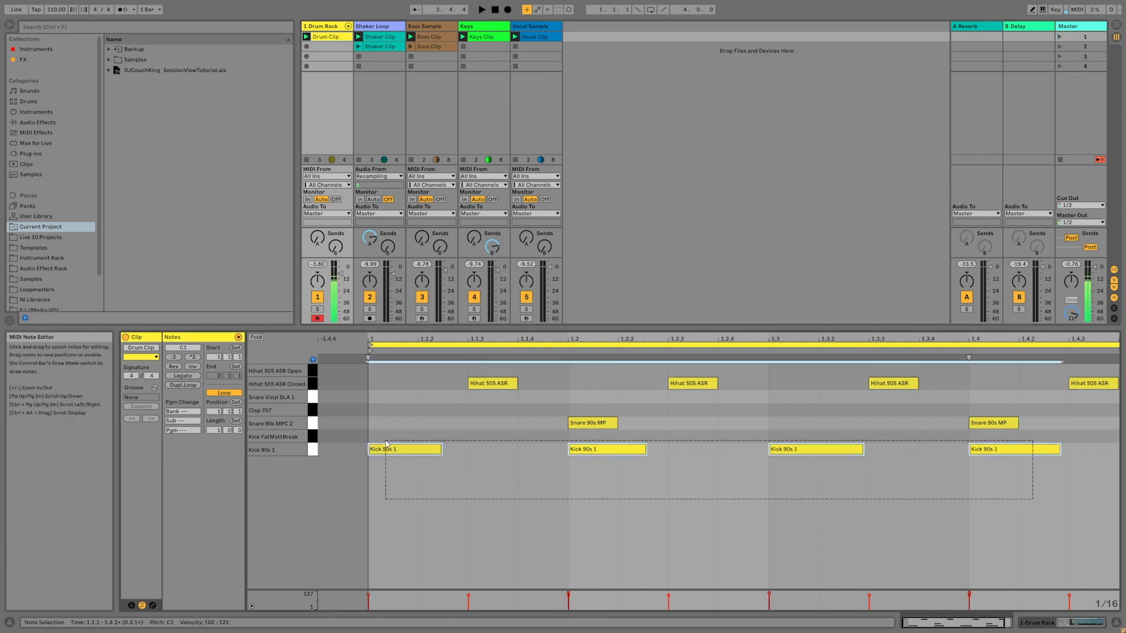
{"action": "key", "text": "Delete"}
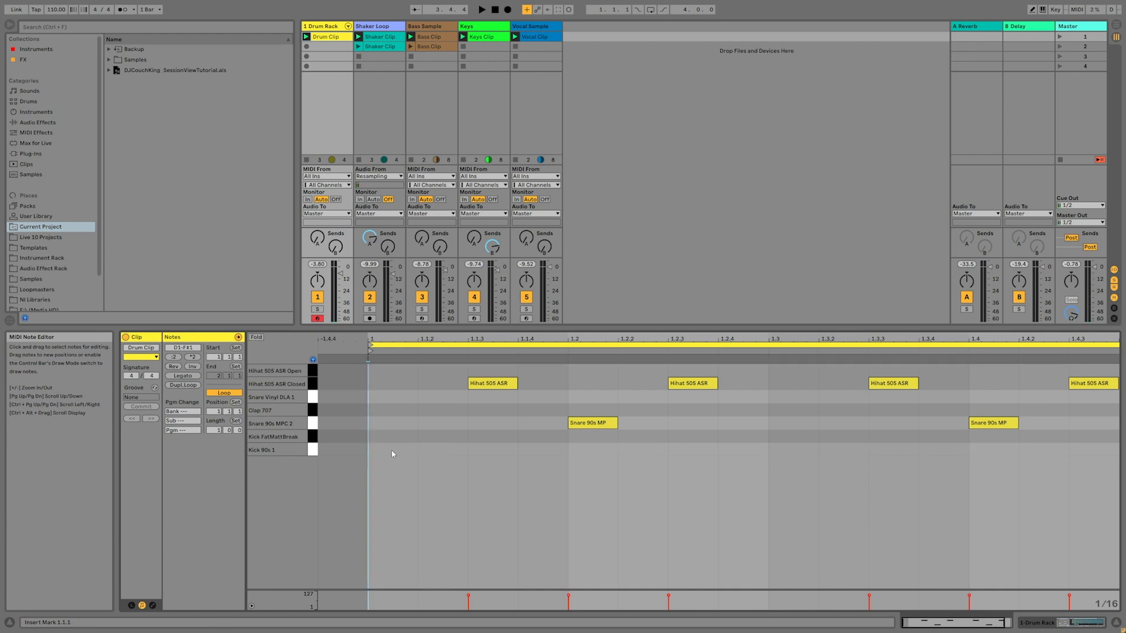
Draw Kick 90s 1 notes on beats 1, 1.2, 1.3 and 1.4.
{"action": "double_click", "coordinate": [390, 450]}
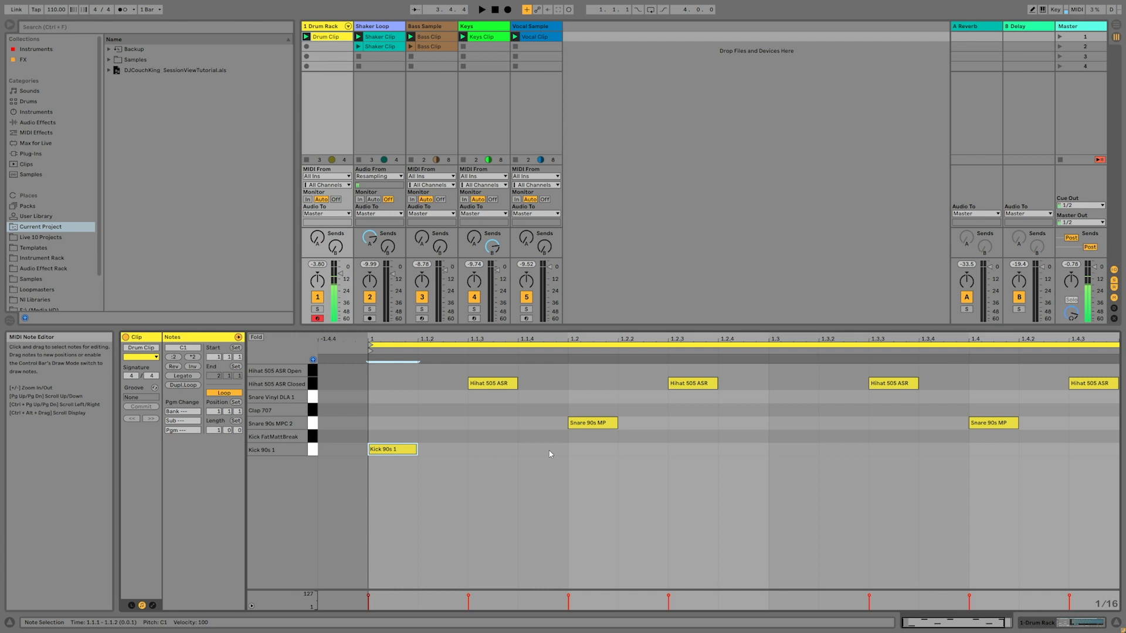
{"action": "double_click", "coordinate": [592, 450]}
{"action": "double_click", "coordinate": [809, 450]}
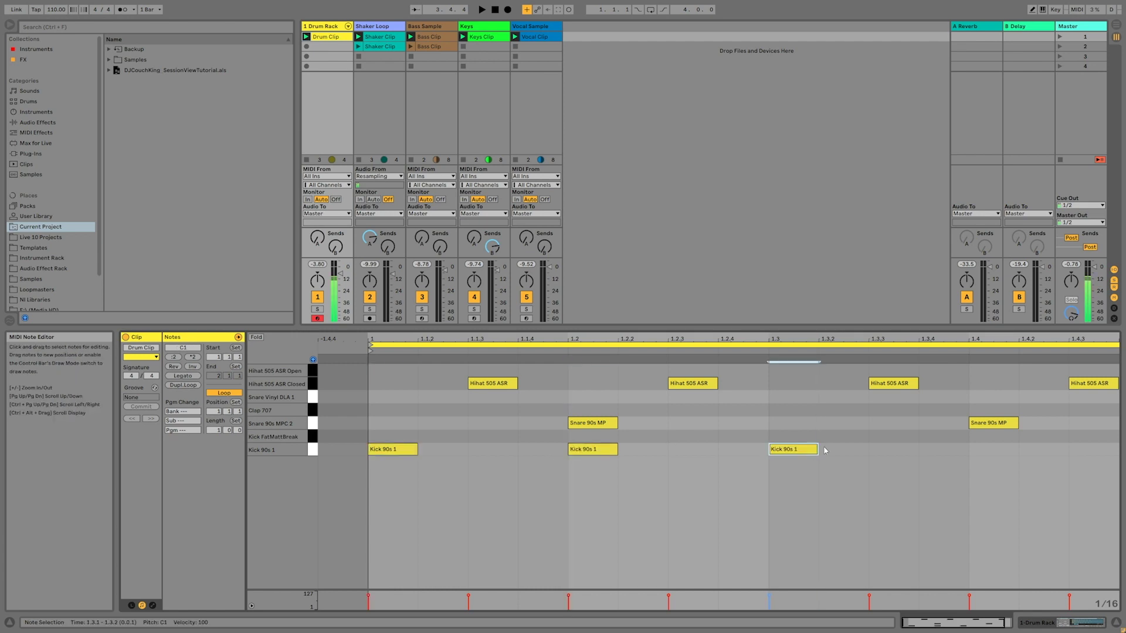
{"action": "double_click", "coordinate": [992, 450]}
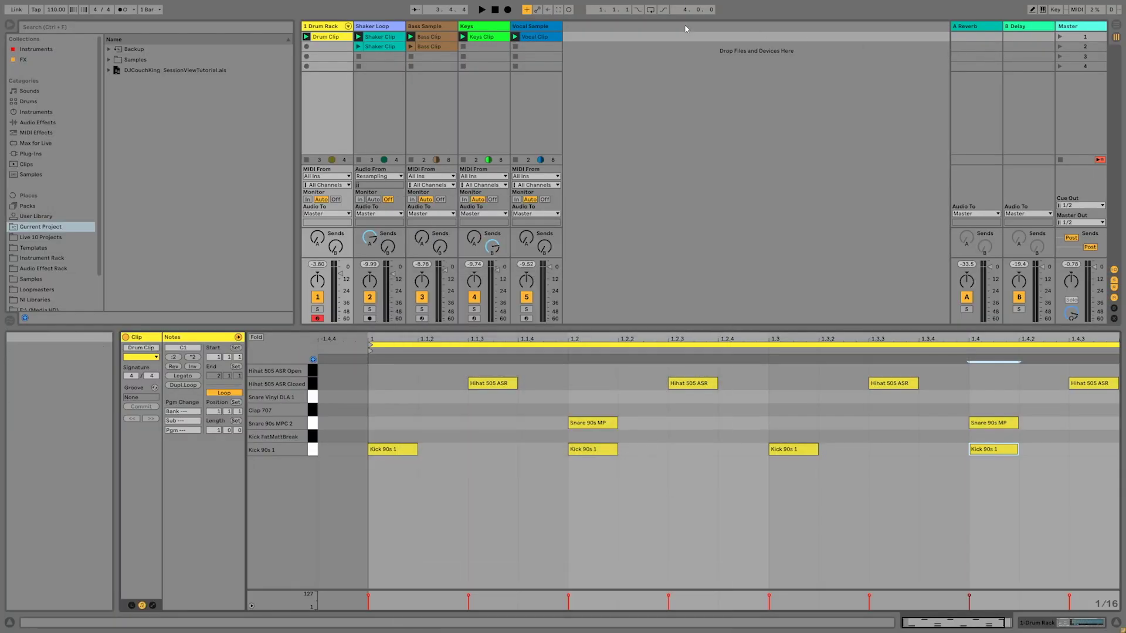
Duplicate scene 1 twice, then delete the extra empty scenes so four full scenes remain.
{"action": "right_click", "coordinate": [1068, 38]}
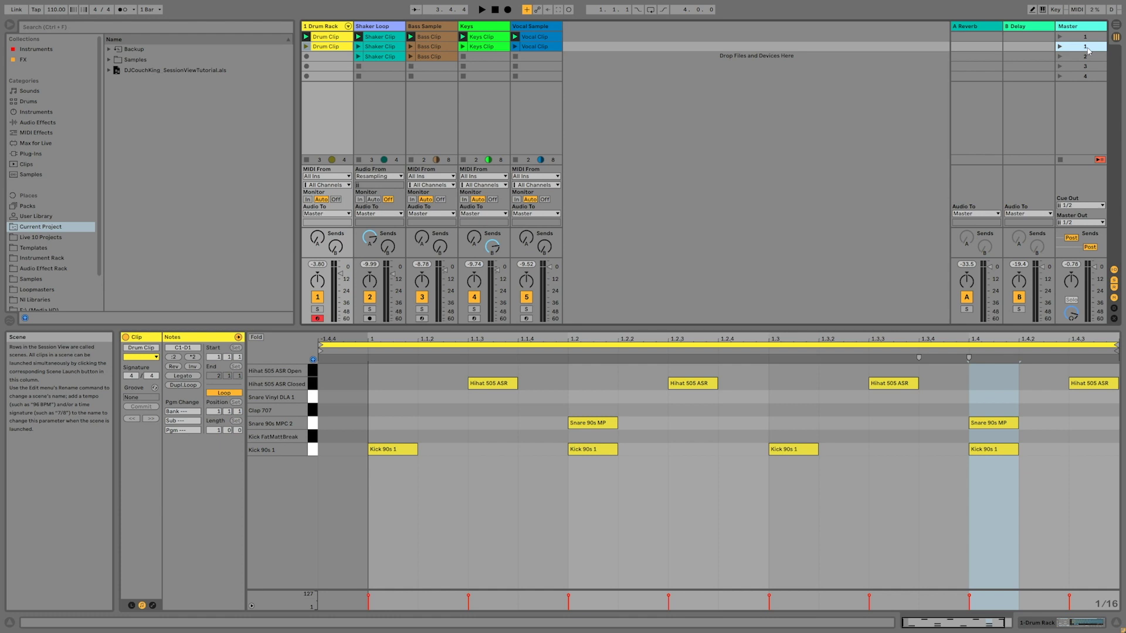
{"action": "key", "text": "ctrl+d"}
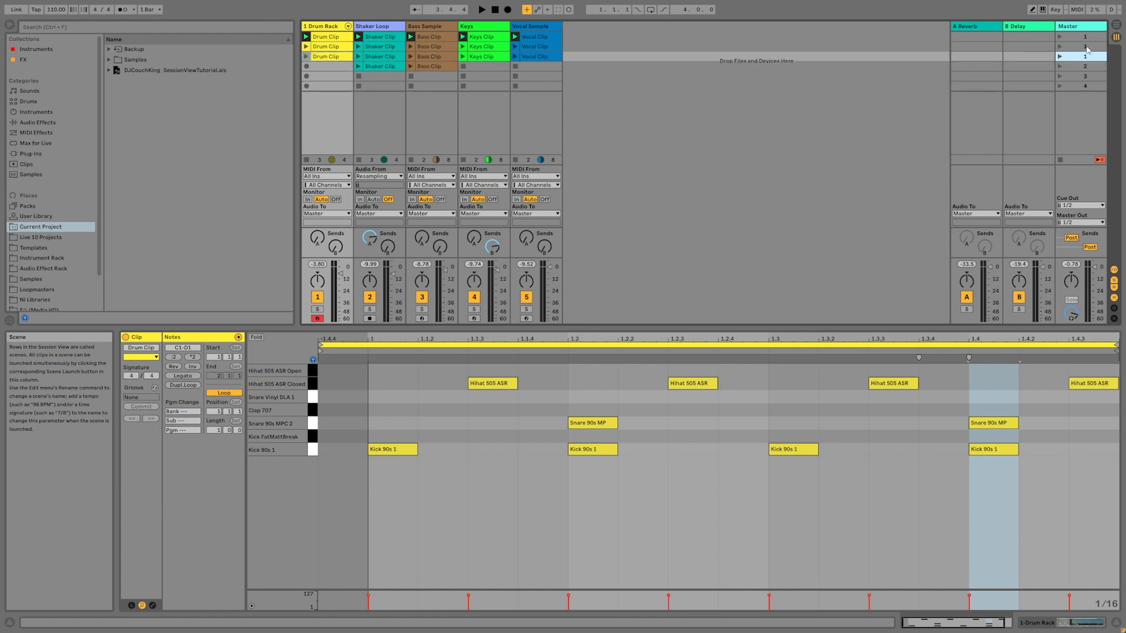
{"action": "key", "text": "ctrl+d"}
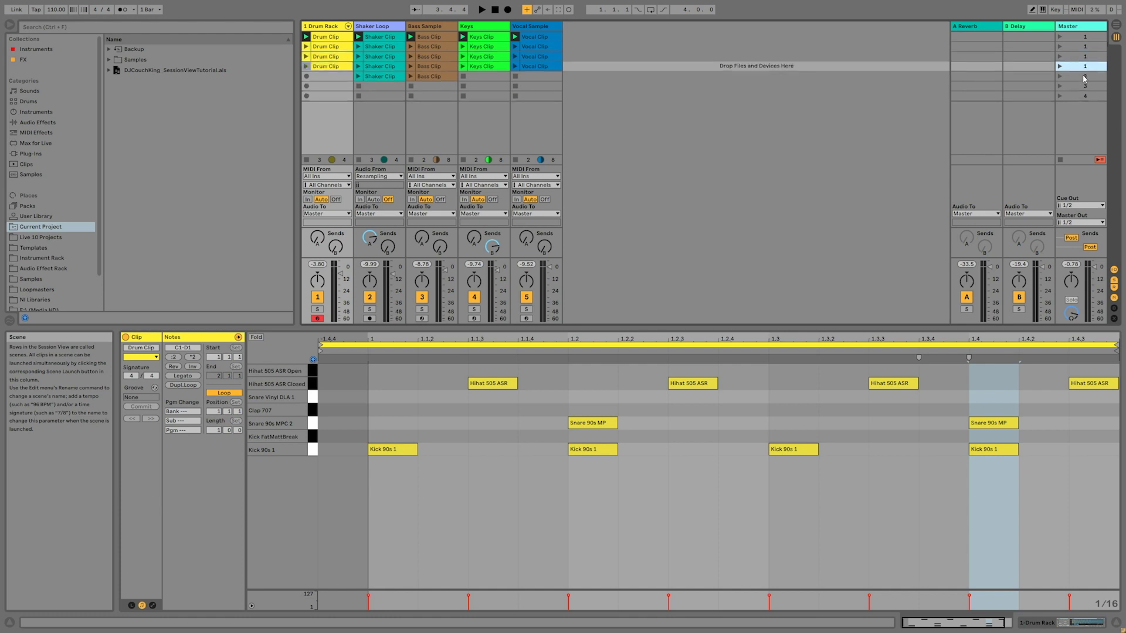
{"action": "left_click", "coordinate": [1084, 76]}
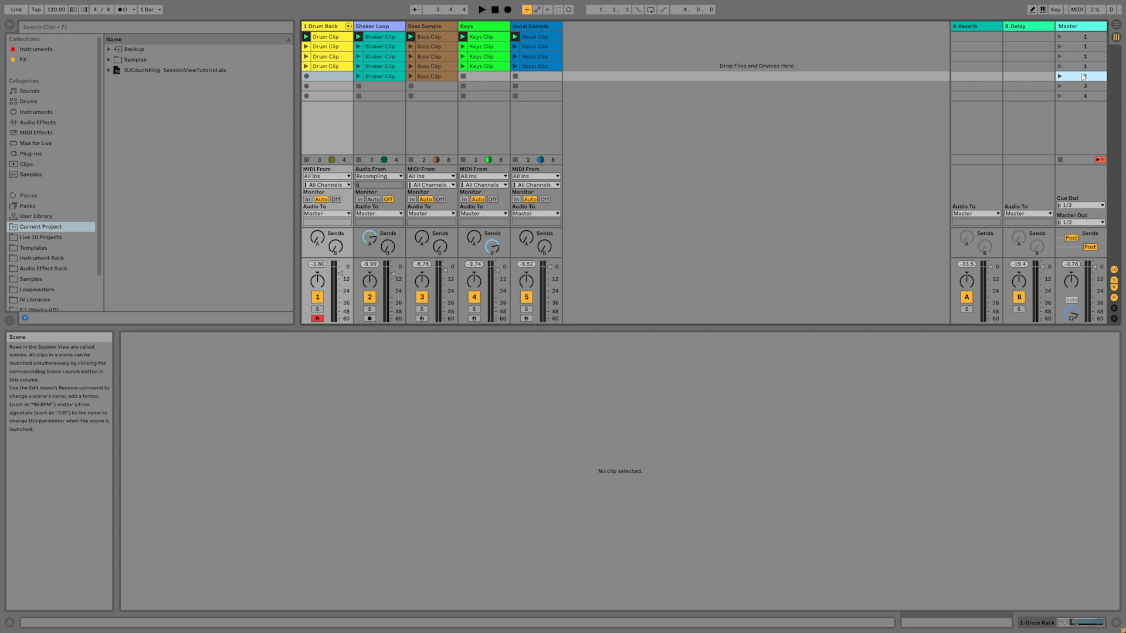
{"action": "key", "text": "Delete"}
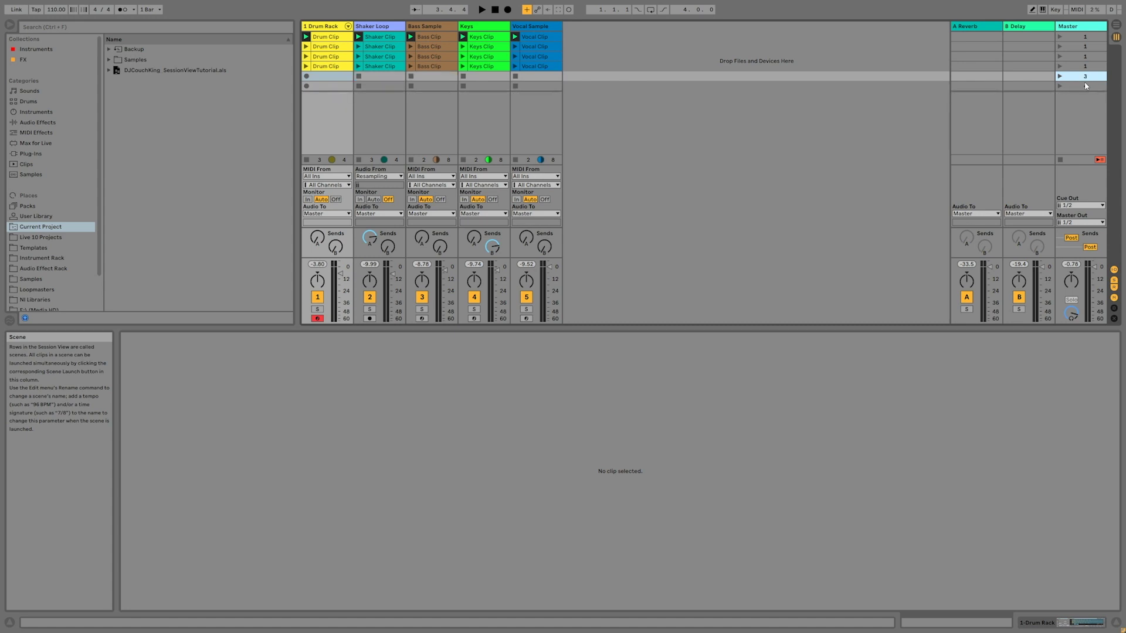
{"action": "key", "text": "Delete"}
{"action": "key", "text": "Delete"}
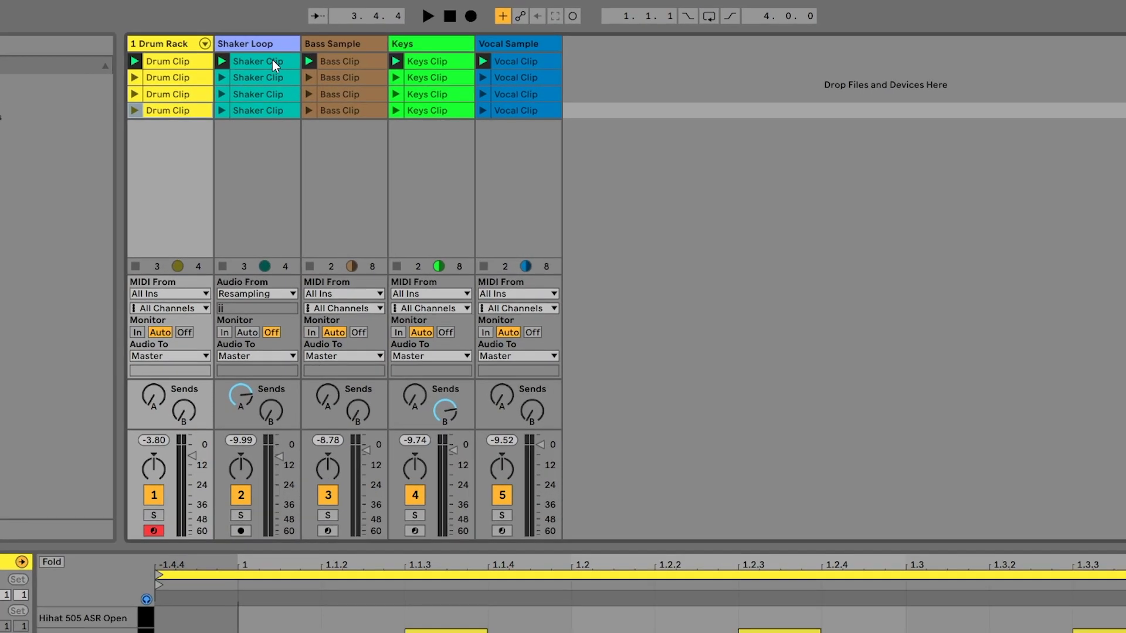
Delete scene 1's Shaker, Bass and Vocal clips, leaving its Drum Clip and Keys Clip.
{"action": "left_click", "coordinate": [389, 36]}
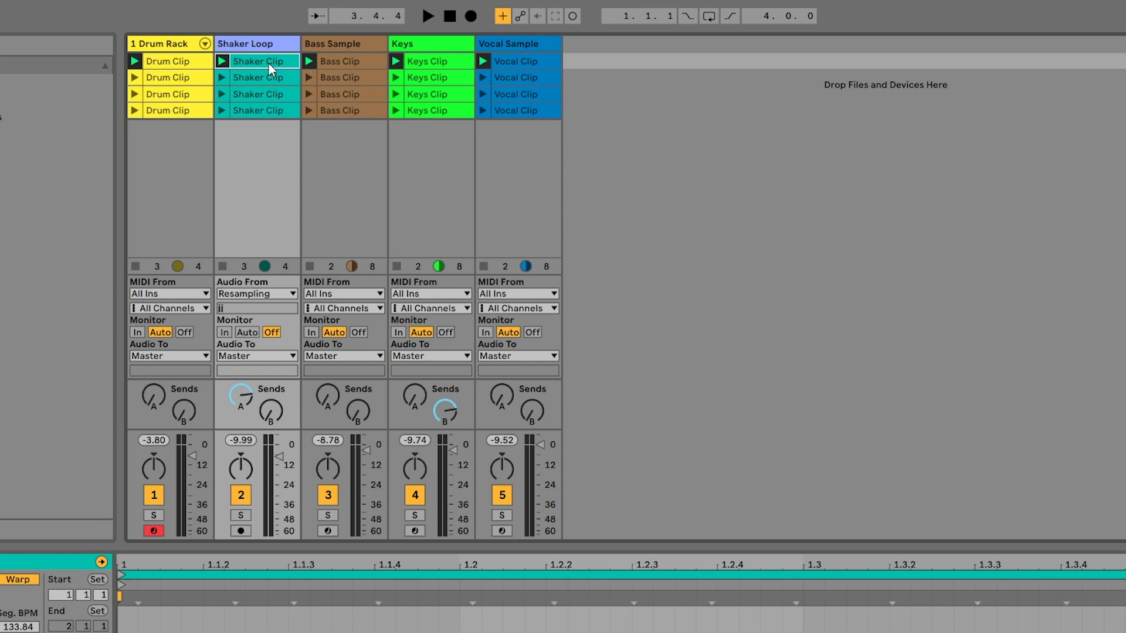
{"action": "key", "text": "Delete"}
{"action": "left_click", "coordinate": [355, 61]}
{"action": "key", "text": "Delete"}
{"action": "left_click", "coordinate": [526, 59]}
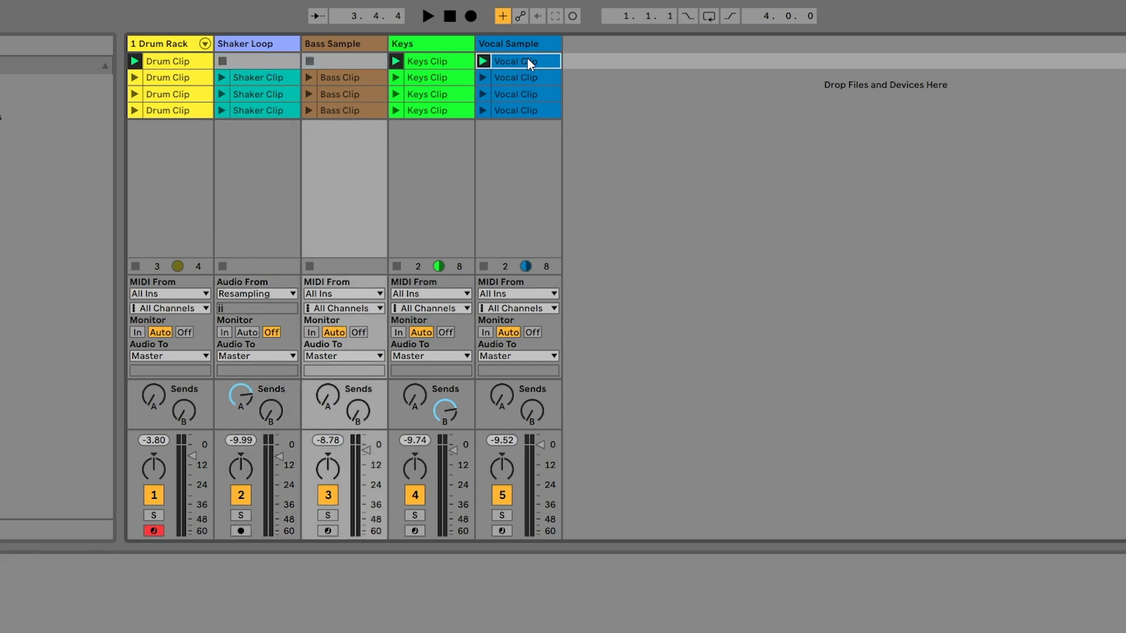
{"action": "key", "text": "Delete"}
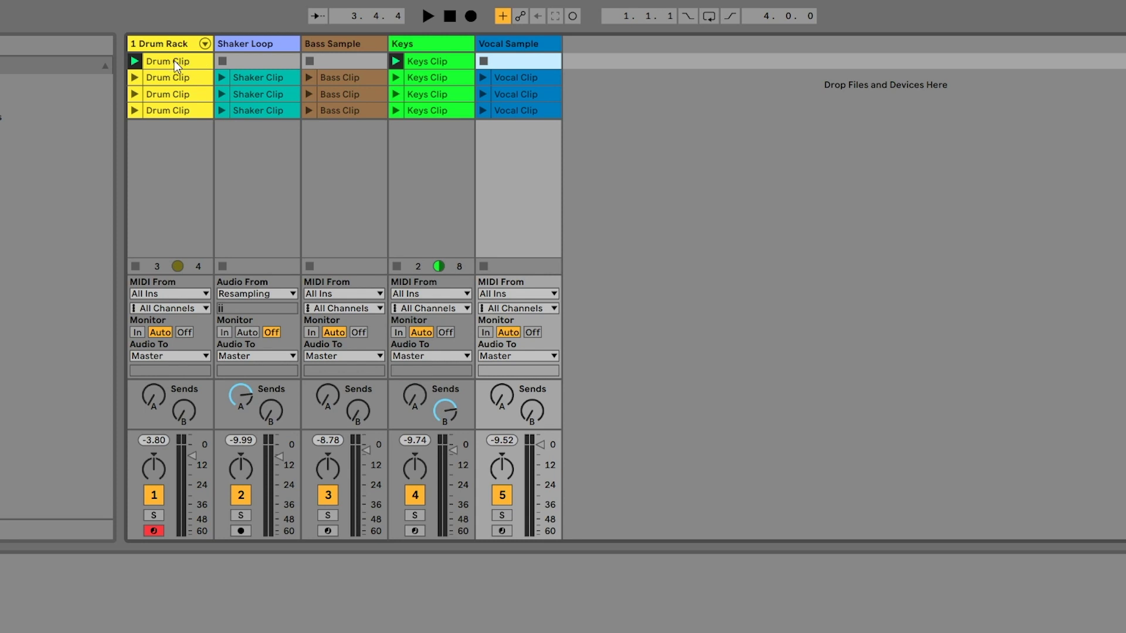
{"action": "left_click", "coordinate": [174, 61]}
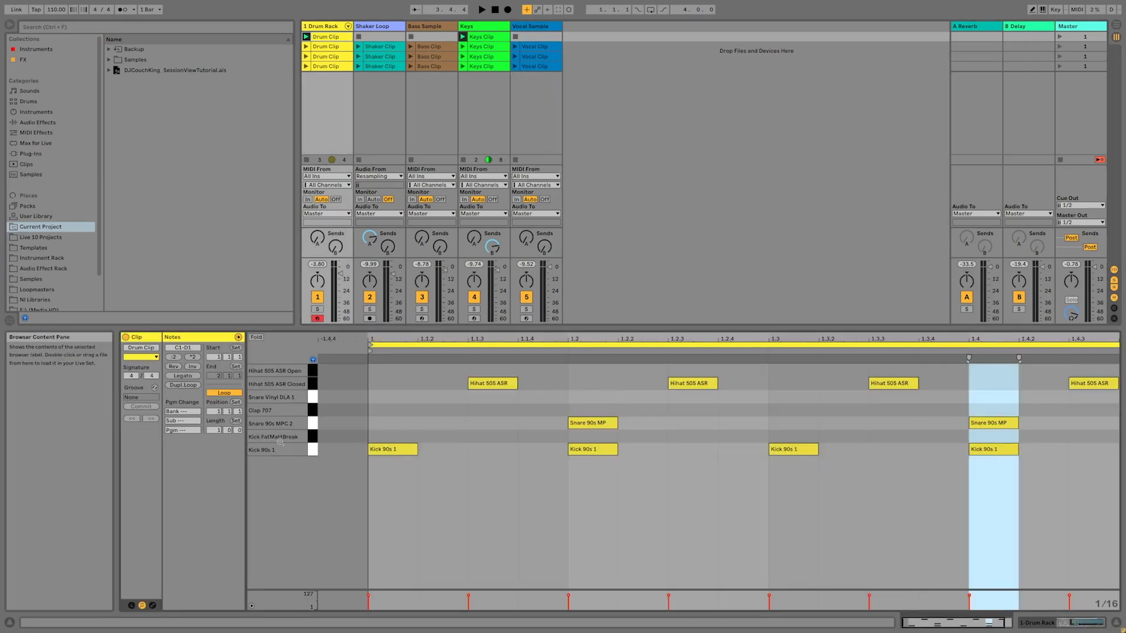
Delete all Kick 90s 1 notes from the first Drum Clip and audition scene 1.
{"action": "left_click", "coordinate": [313, 451]}
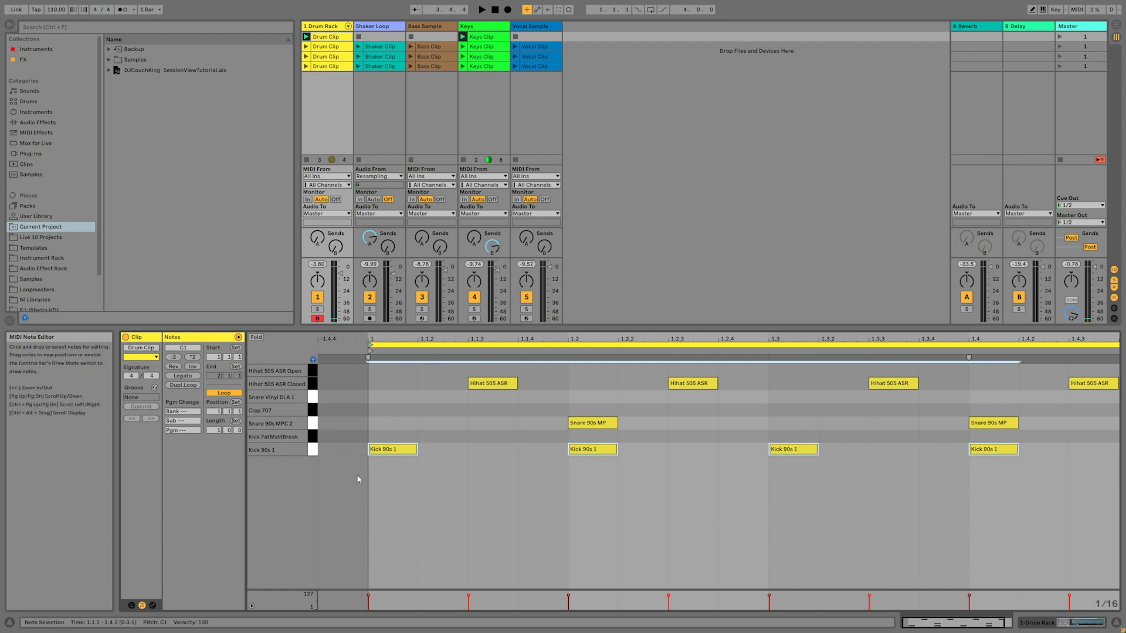
{"action": "key", "text": "Delete"}
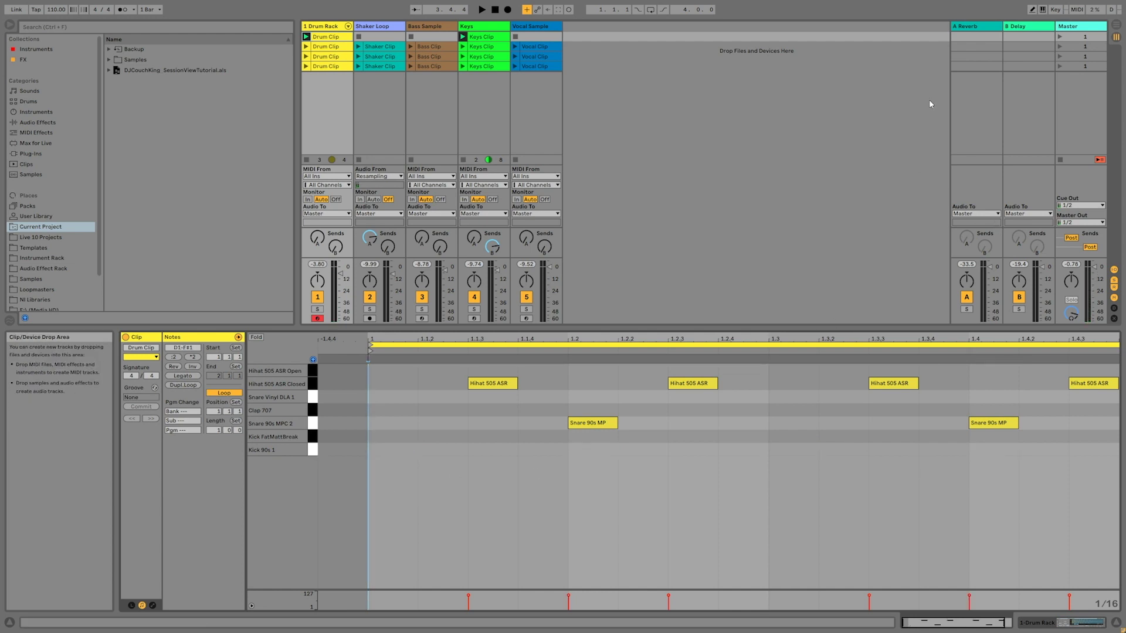
{"action": "left_click", "coordinate": [1061, 37]}
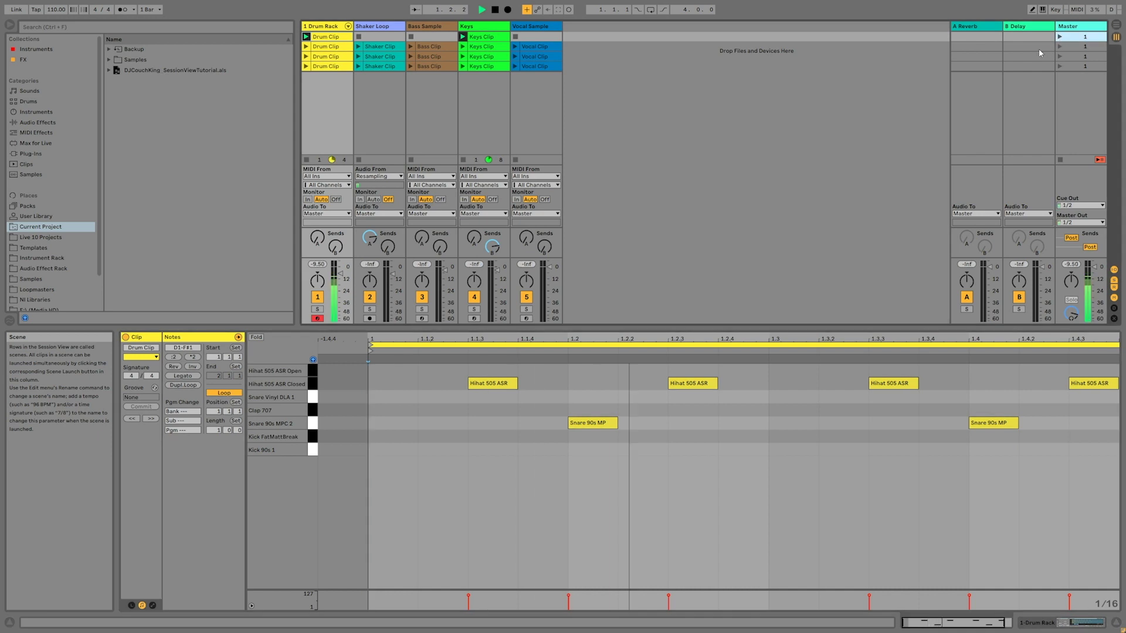
{"action": "left_click", "coordinate": [496, 13]}
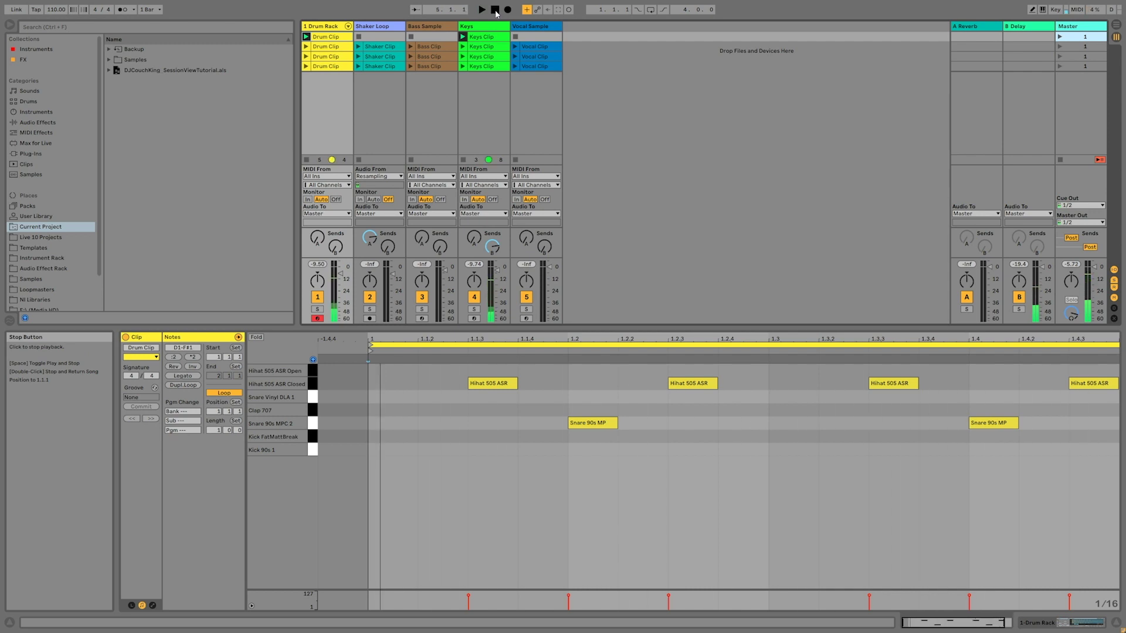
Replace the second-row drum clip with a pasted copy of the first Drum Clip.
{"action": "left_click", "coordinate": [331, 50]}
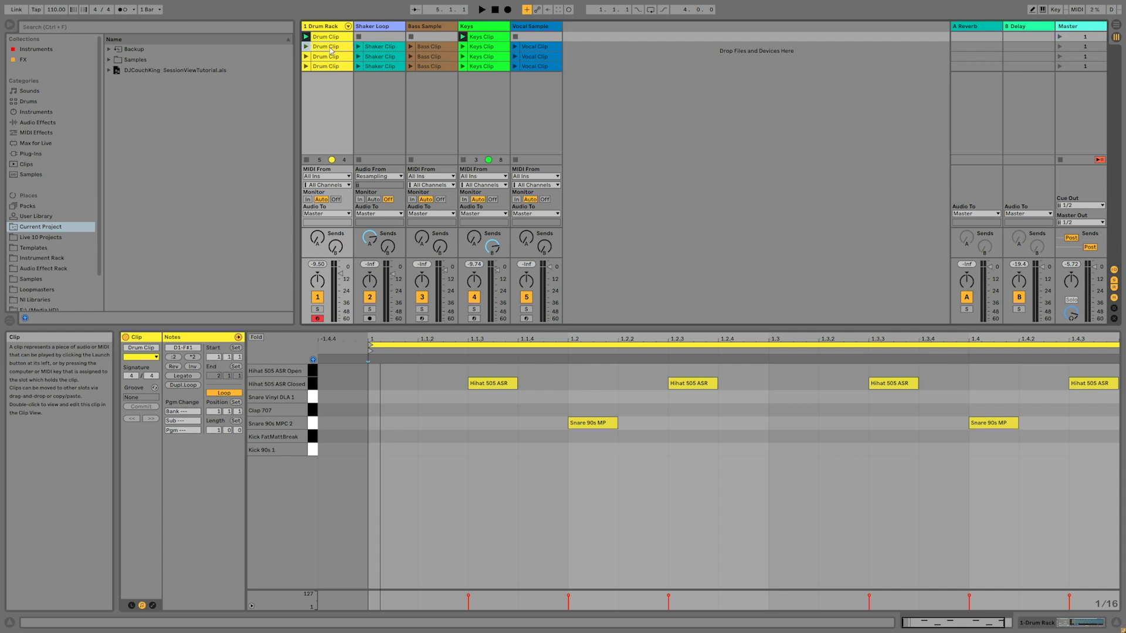
{"action": "key", "text": "Delete"}
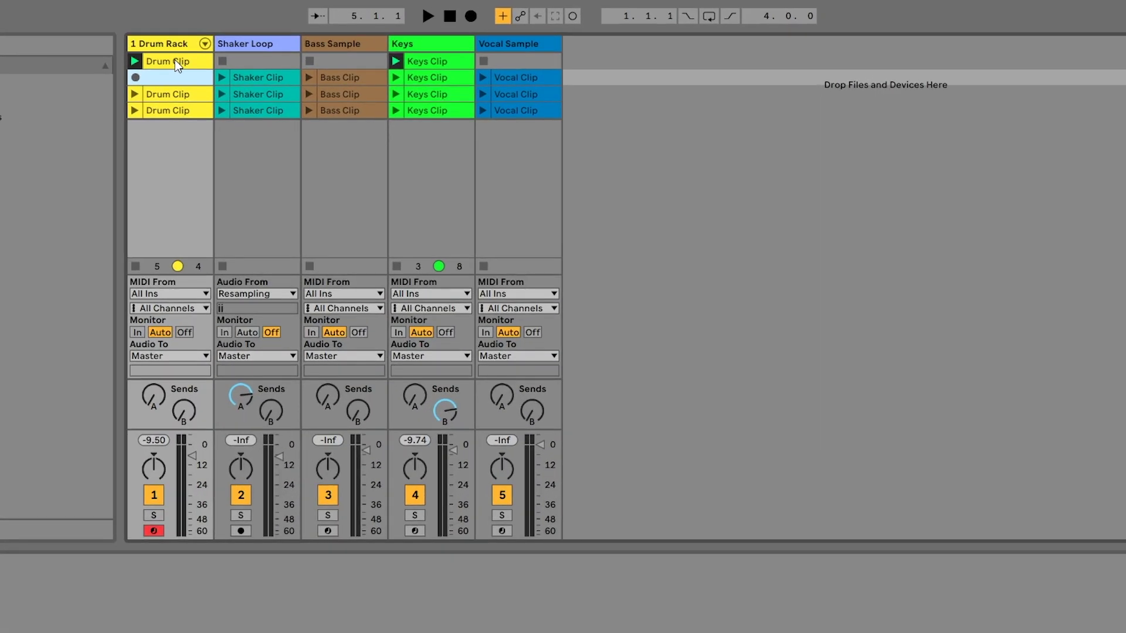
{"action": "left_click", "coordinate": [175, 60]}
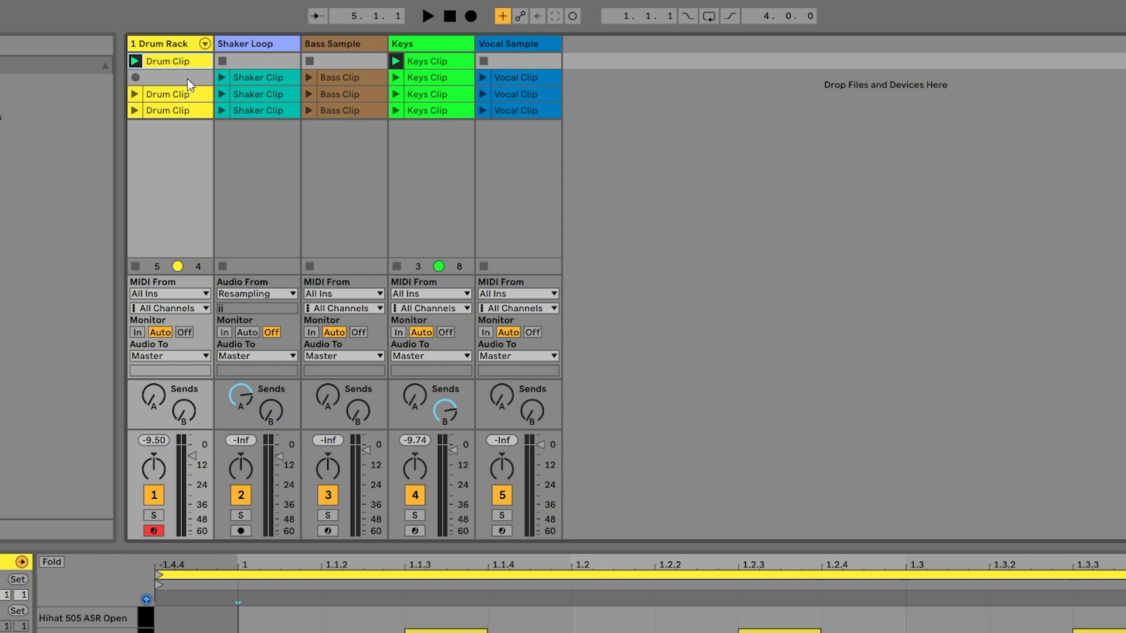
{"action": "left_click", "coordinate": [187, 78]}
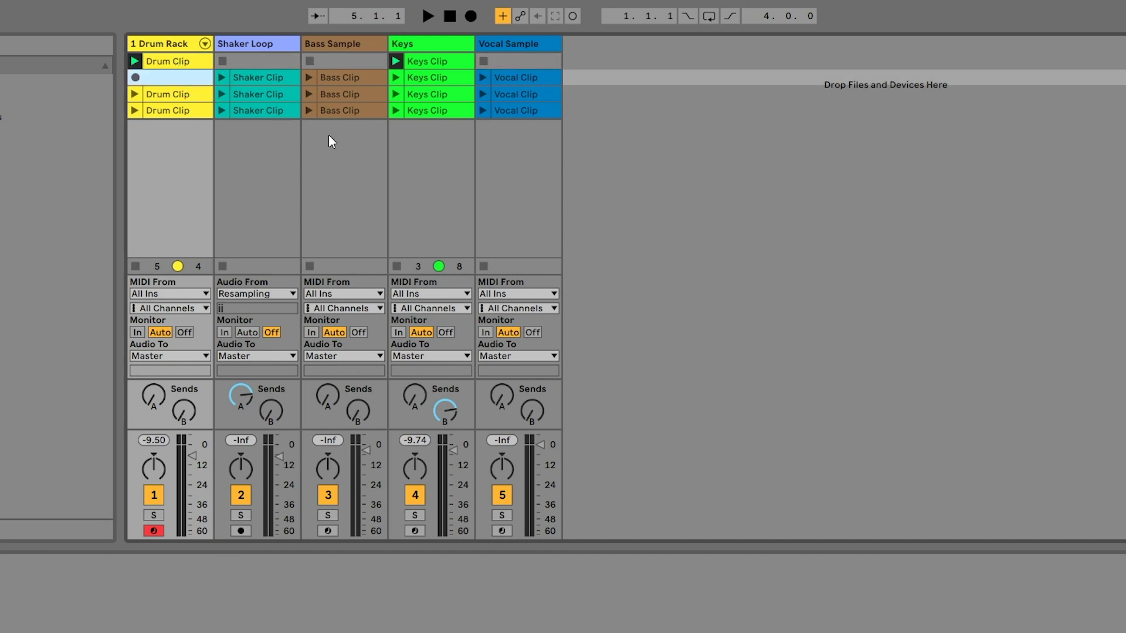
{"action": "key", "text": "ctrl+v"}
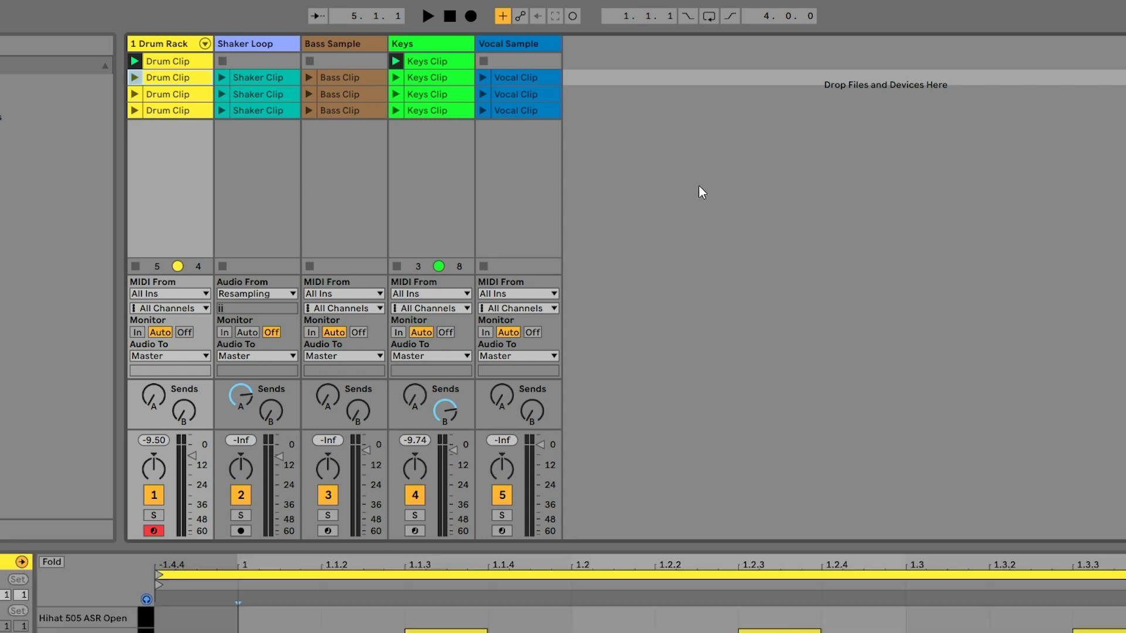
Delete the second-row Shaker and Vocal clips and launch scene 2.
{"action": "left_click", "coordinate": [267, 76]}
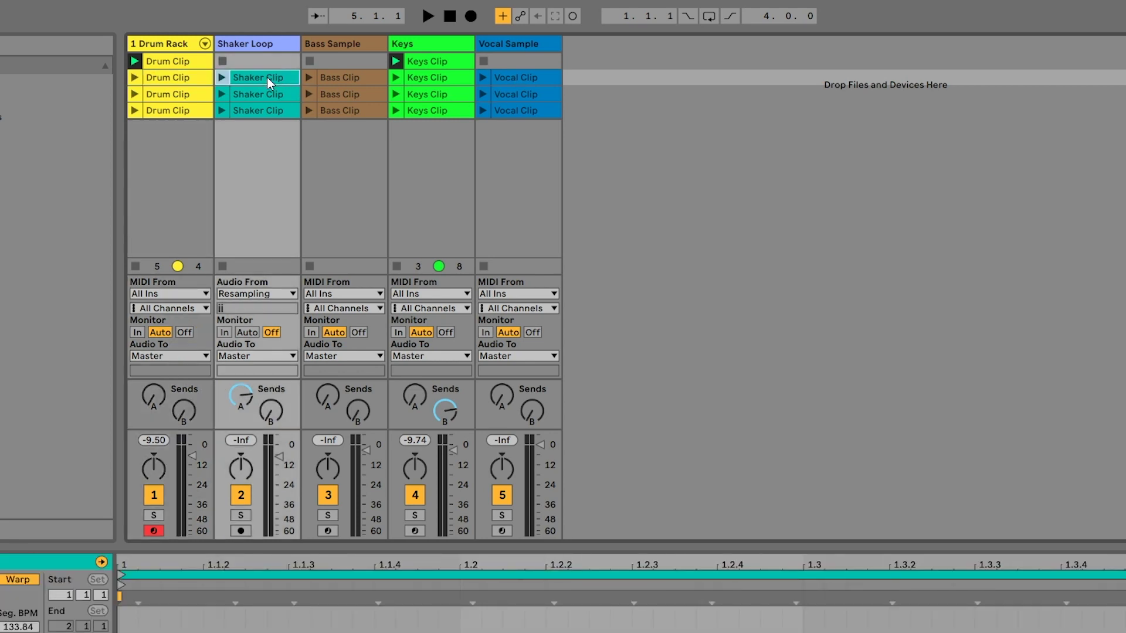
{"action": "key", "text": "Delete"}
{"action": "left_click", "coordinate": [541, 74]}
{"action": "key", "text": "Delete"}
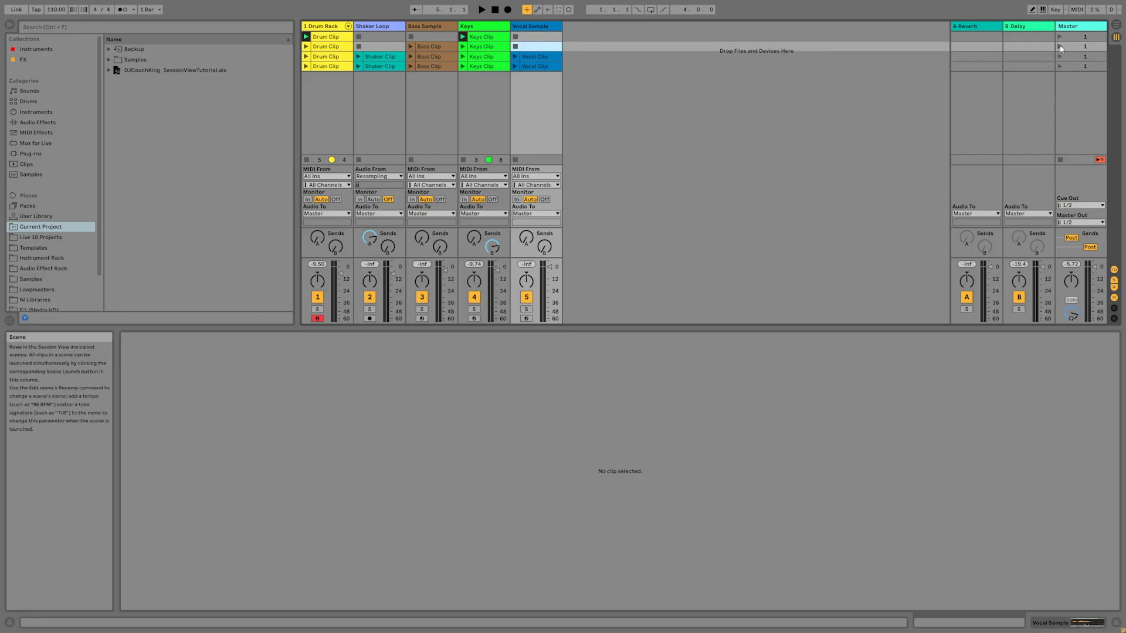
{"action": "left_click", "coordinate": [1060, 47]}
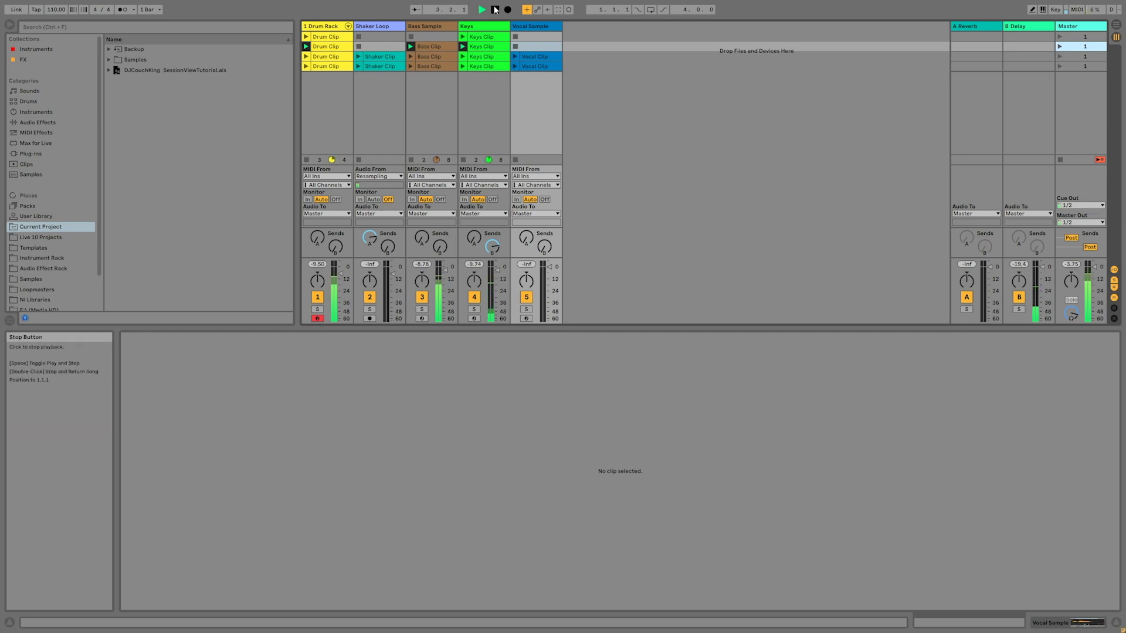
Stop playback and delete the third-row Drum, Shaker and Keys clips.
{"action": "left_click", "coordinate": [495, 10]}
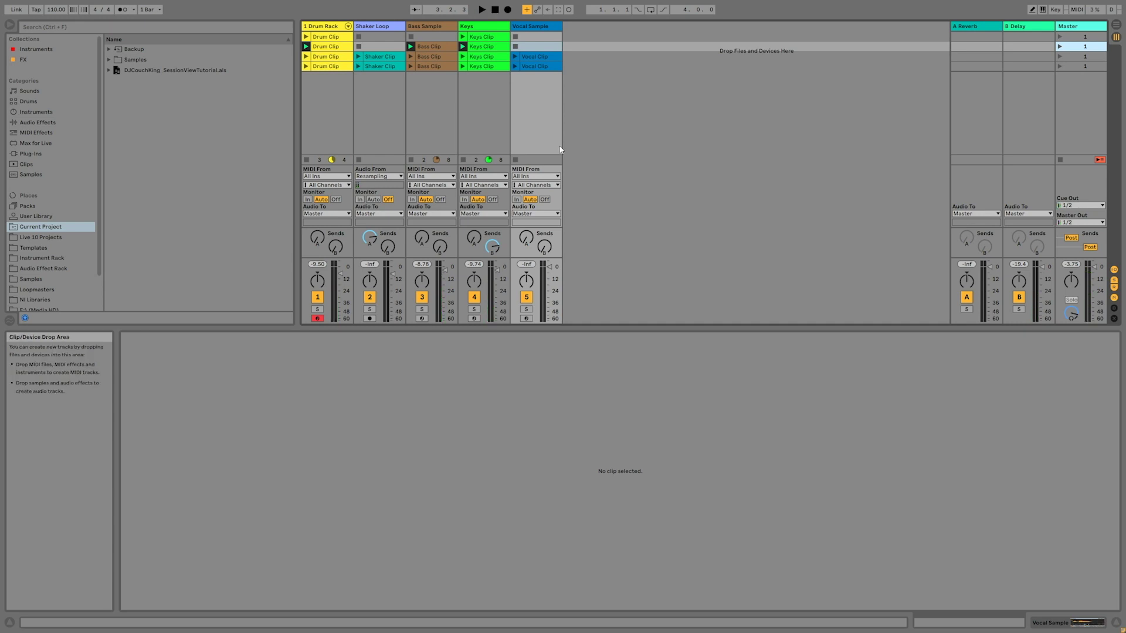
{"action": "left_click_drag", "start_coordinate": [343, 58], "coordinate": [387, 60]}
{"action": "left_click", "coordinate": [387, 60]}
{"action": "key", "text": "Delete"}
{"action": "left_click", "coordinate": [487, 58]}
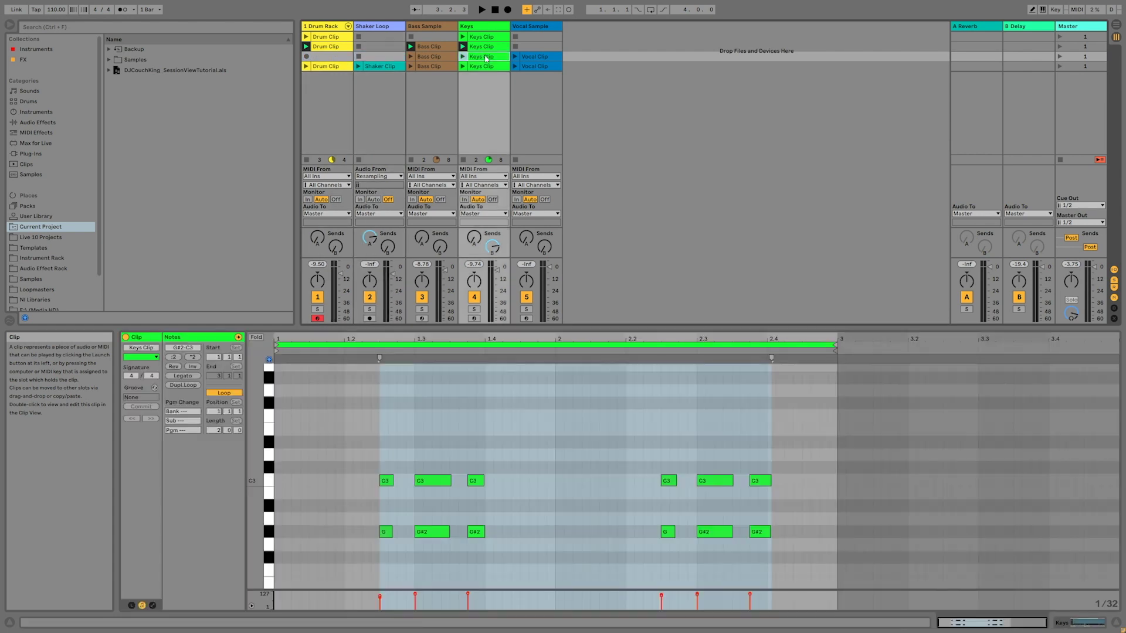
{"action": "key", "text": "Delete"}
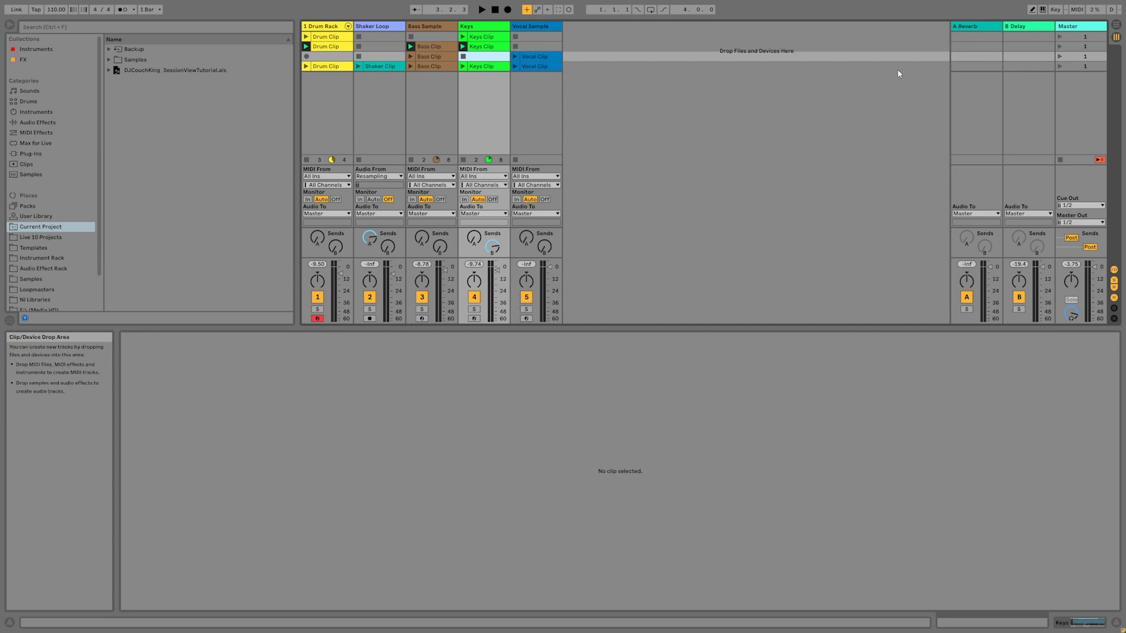
{"action": "left_click", "coordinate": [1061, 36]}
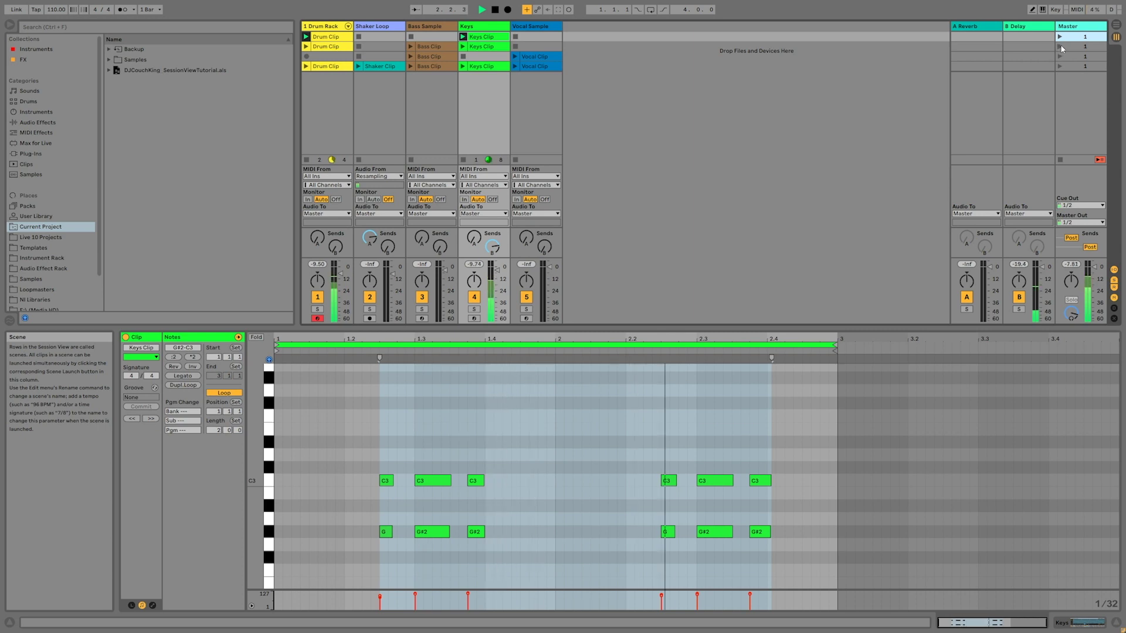
{"action": "left_click", "coordinate": [1060, 47]}
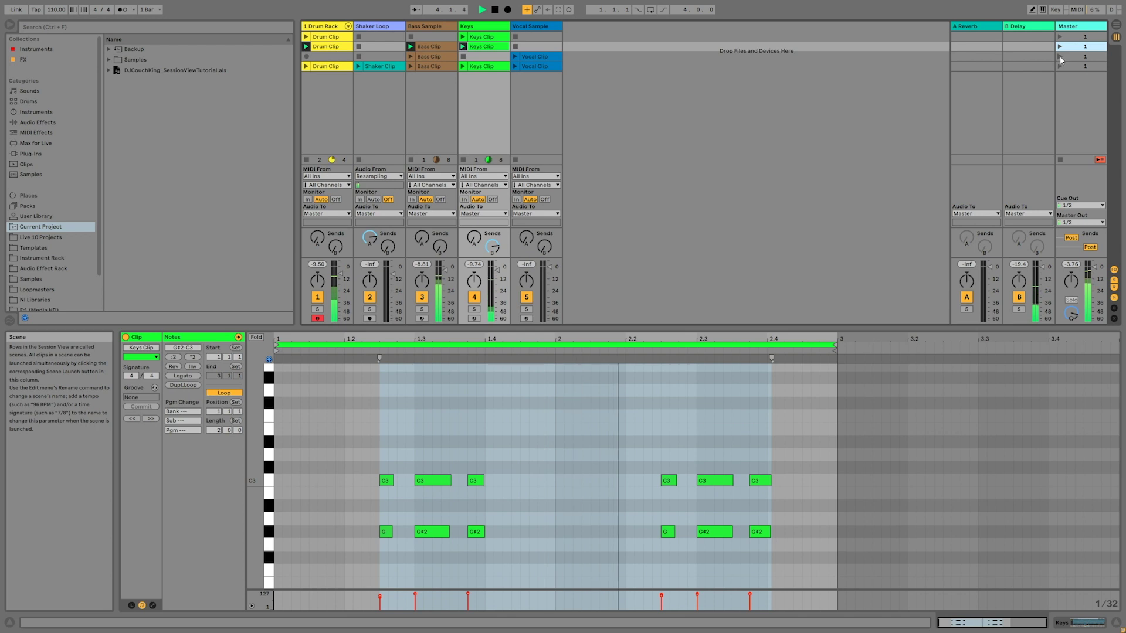
{"action": "left_click", "coordinate": [1061, 57]}
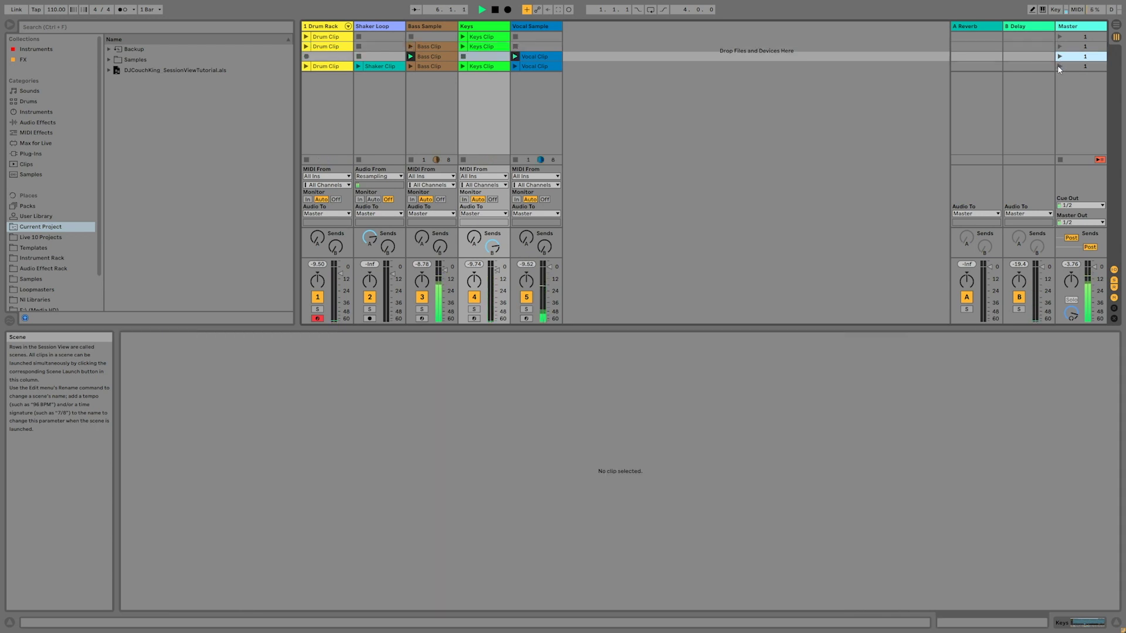
{"action": "left_click", "coordinate": [1060, 67]}
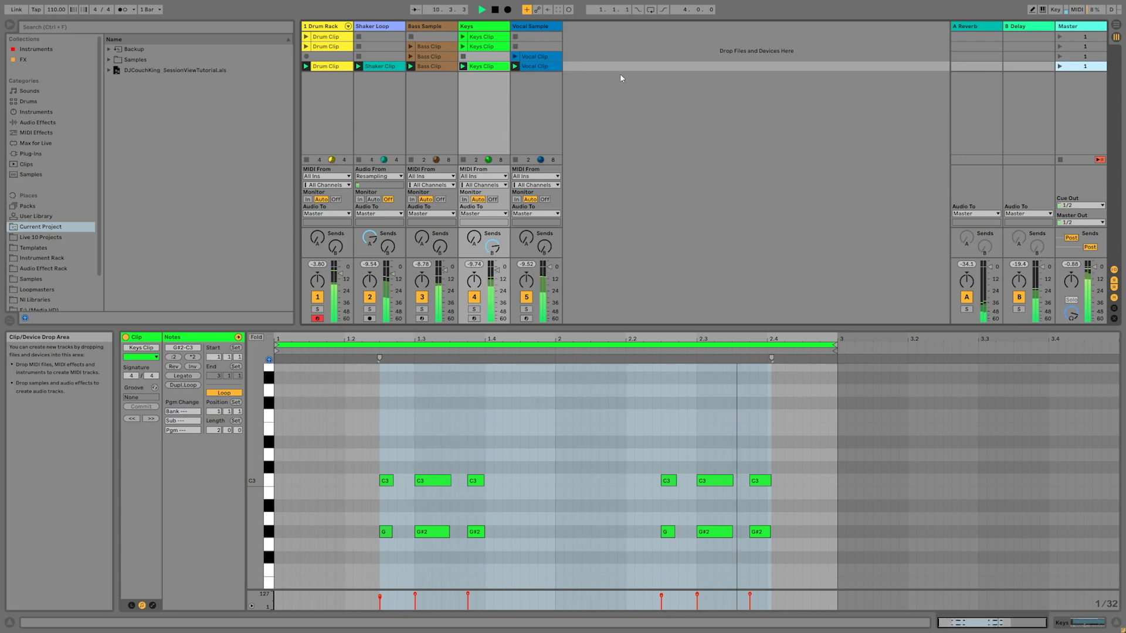
{"action": "key", "text": "space"}
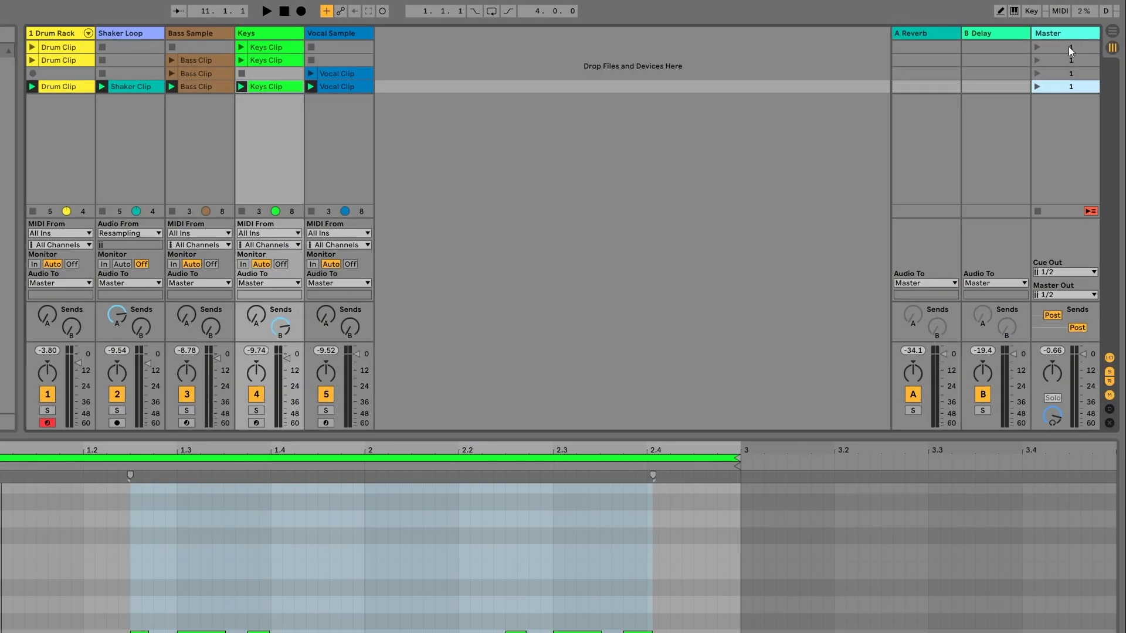
Rename scenes 1 through 4 to 'Intro 1', 'Intro 2', 'Breakdown' and 'Drop'.
{"action": "right_click", "coordinate": [1071, 51]}
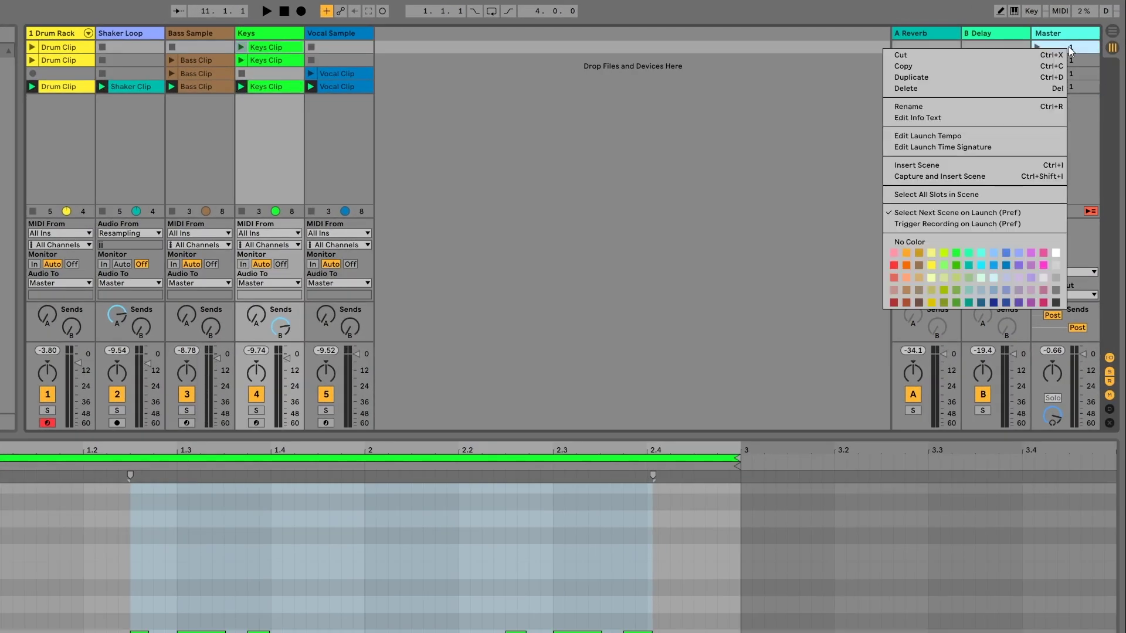
{"action": "left_click", "coordinate": [1005, 115]}
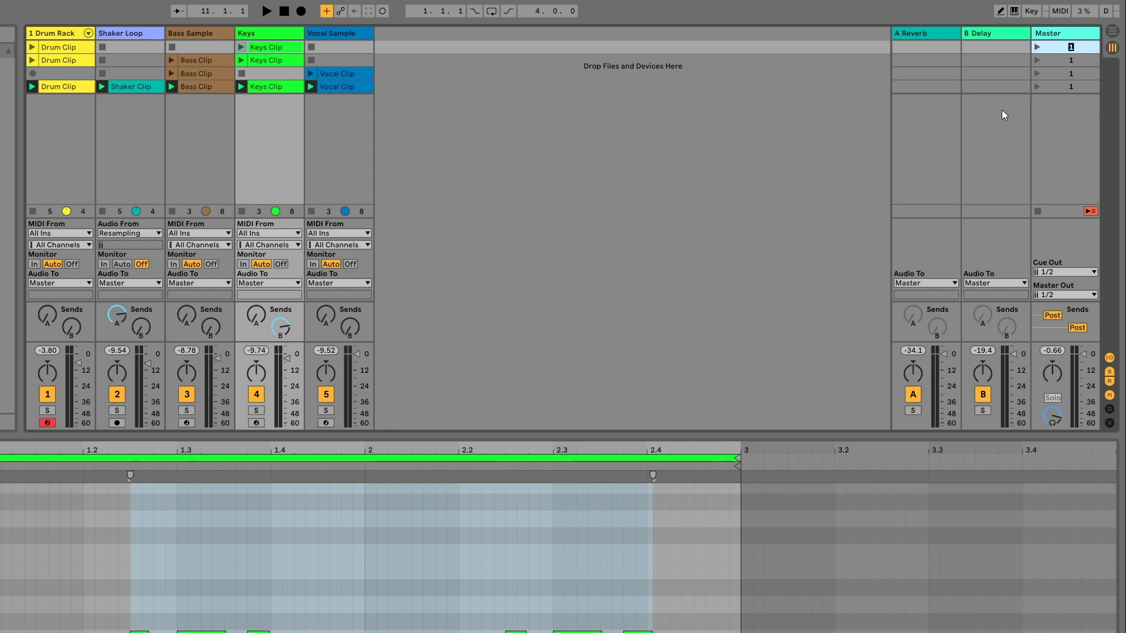
{"action": "type", "text": "Intro 1"}
{"action": "key", "text": "Tab"}
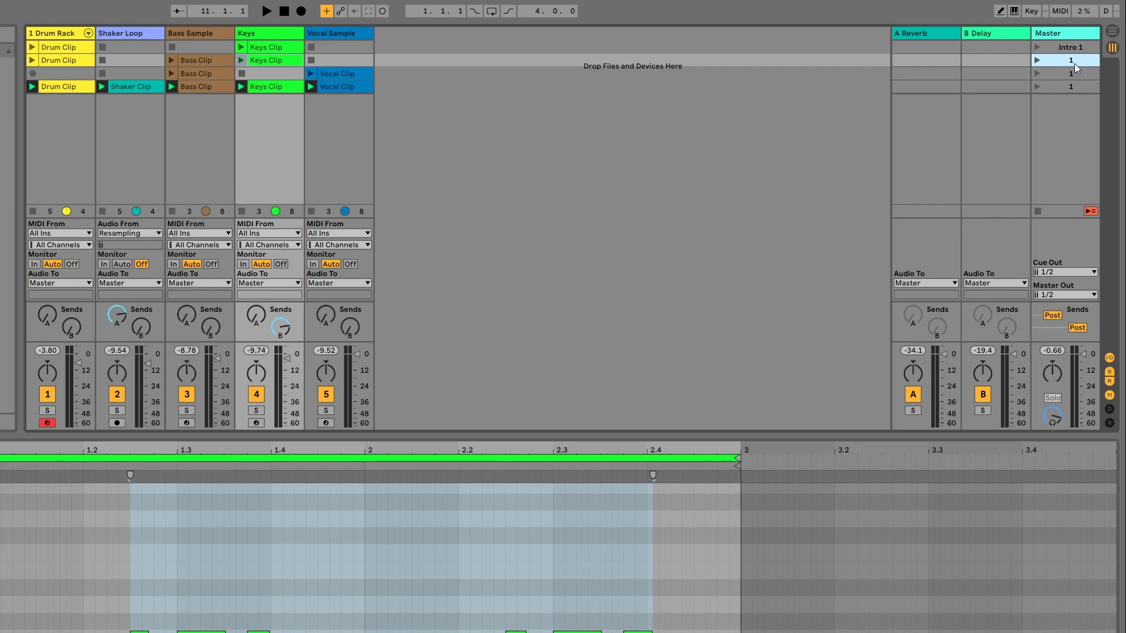
{"action": "key", "text": "ctrl+r"}
{"action": "type", "text": "Intro 2"}
{"action": "key", "text": "Tab"}
{"action": "type", "text": "Breakdown"}
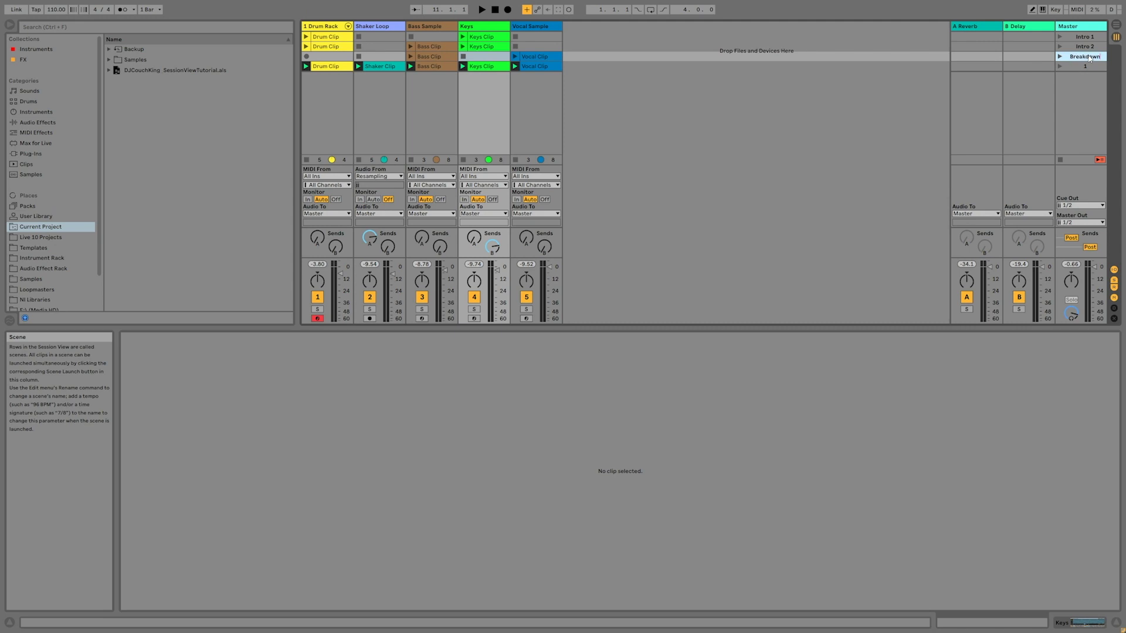
{"action": "key", "text": "Tab"}
{"action": "type", "text": "Drop"}
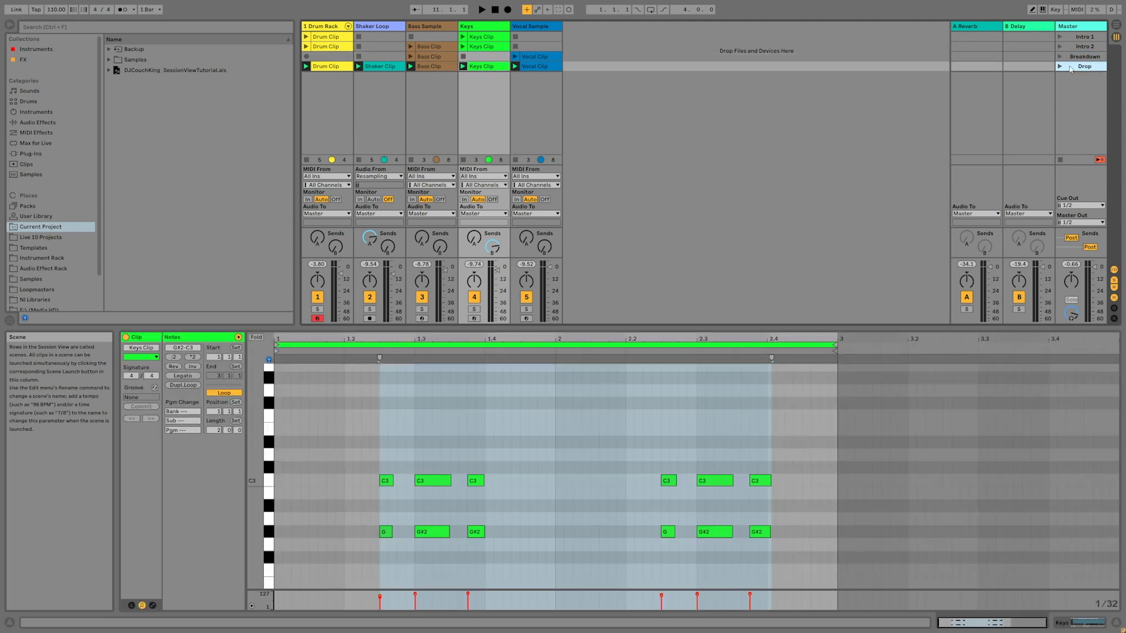
{"action": "key", "text": "Return"}
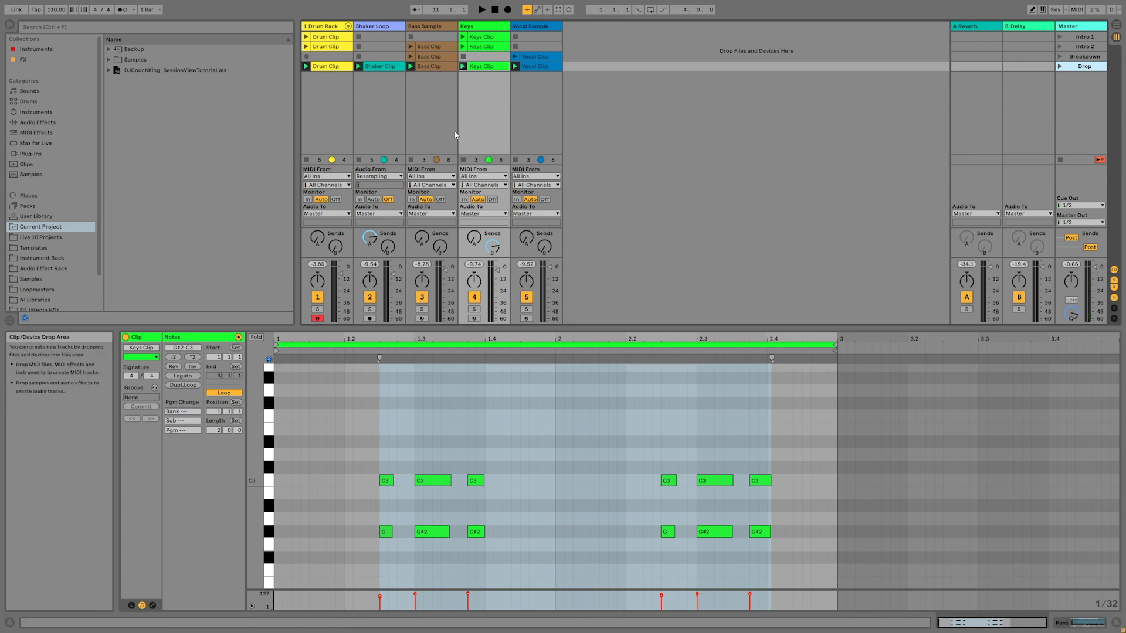
Overdub two Clap 707 notes and an open Hihat 505 ASR hit into the Drop drum clip.
{"action": "left_click", "coordinate": [569, 10]}
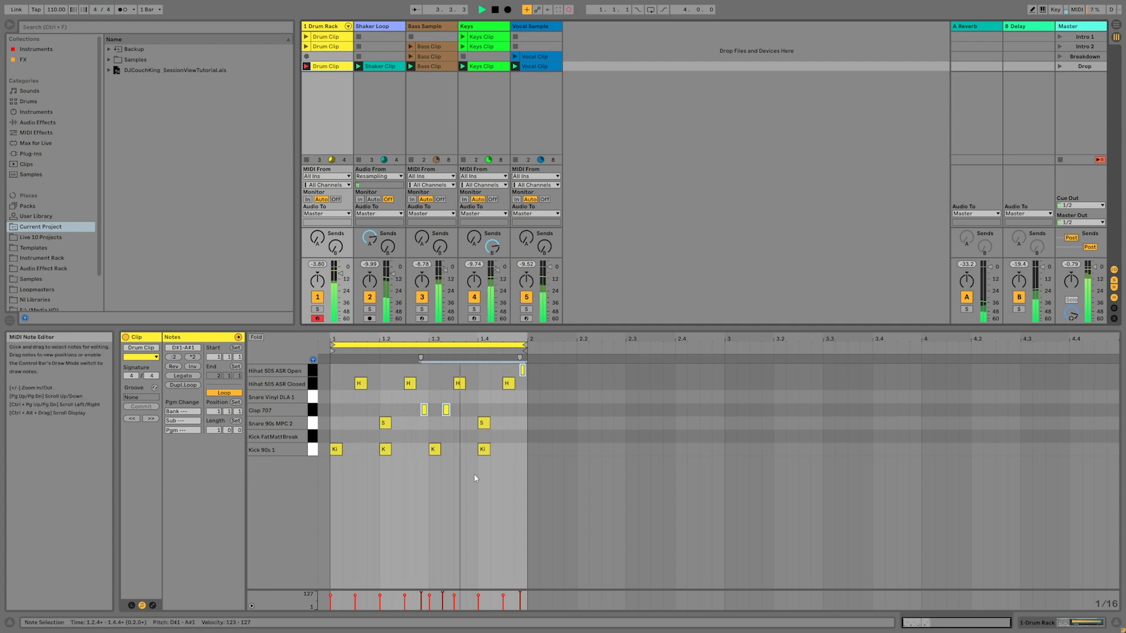
{"action": "key", "text": "space"}
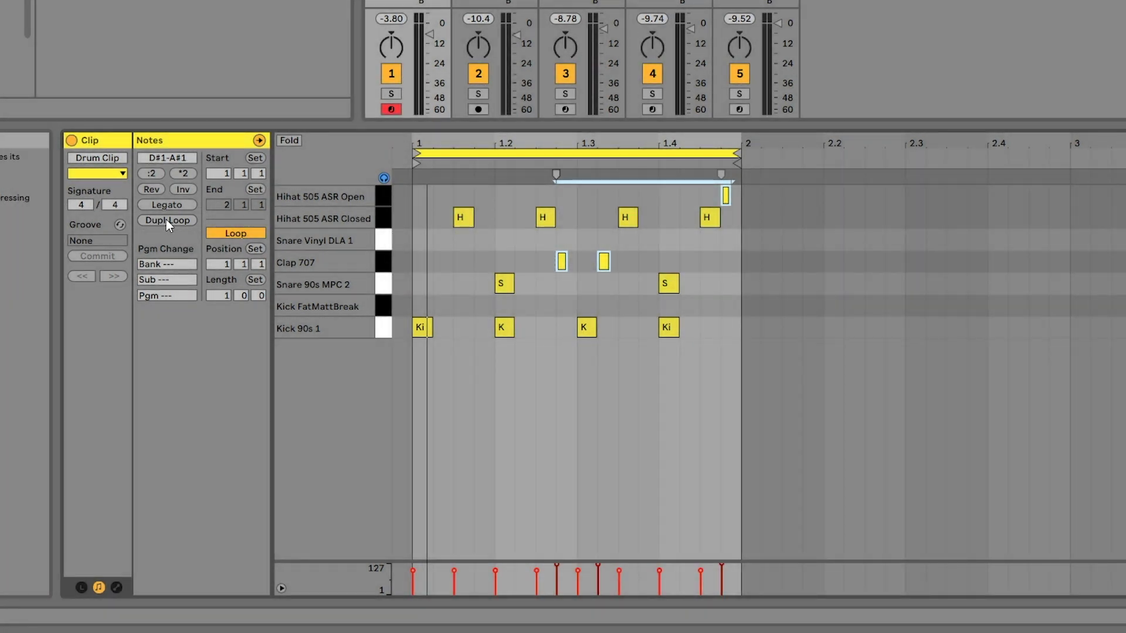
Double the Drop drum clip twice to four bars, then overdub extra clap hits near its end.
{"action": "left_click", "coordinate": [167, 219]}
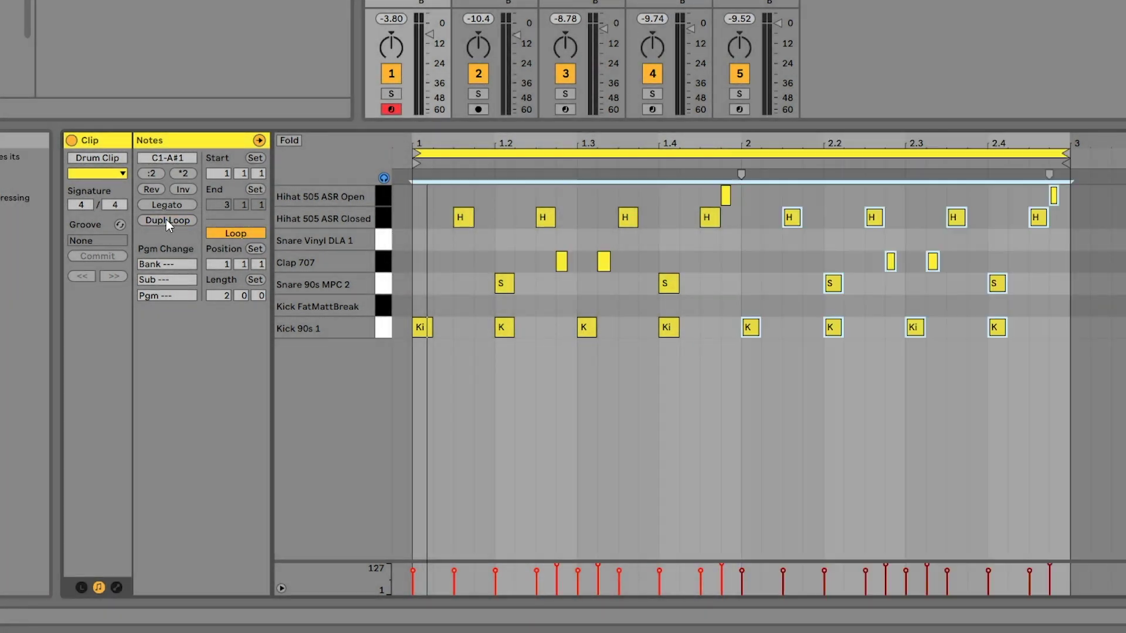
{"action": "left_click", "coordinate": [166, 220]}
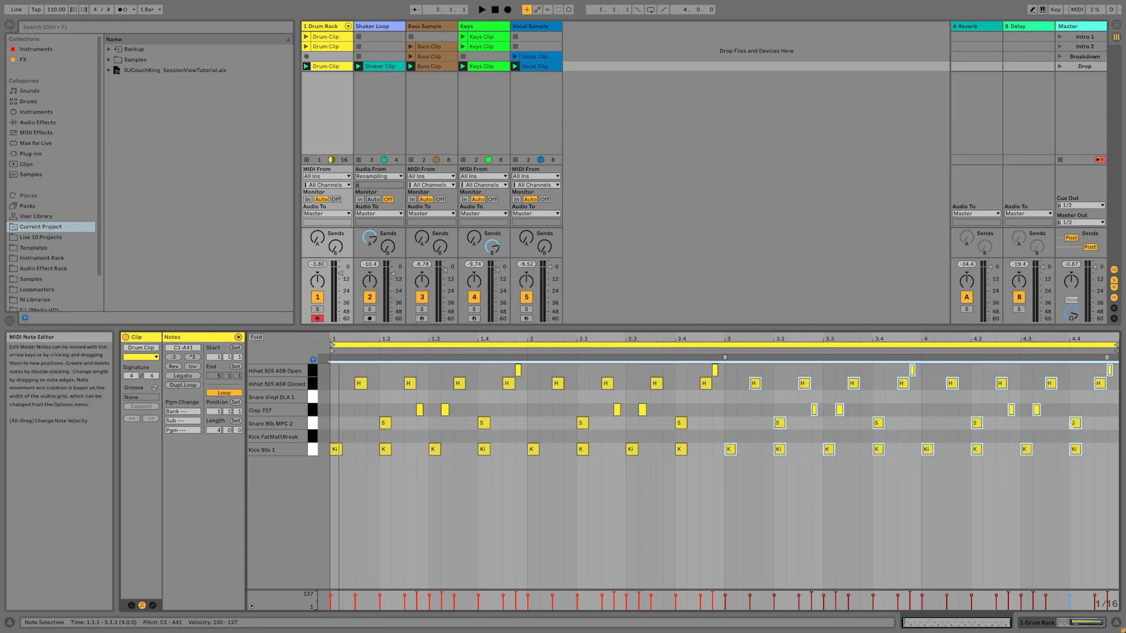
{"action": "left_click", "coordinate": [569, 9]}
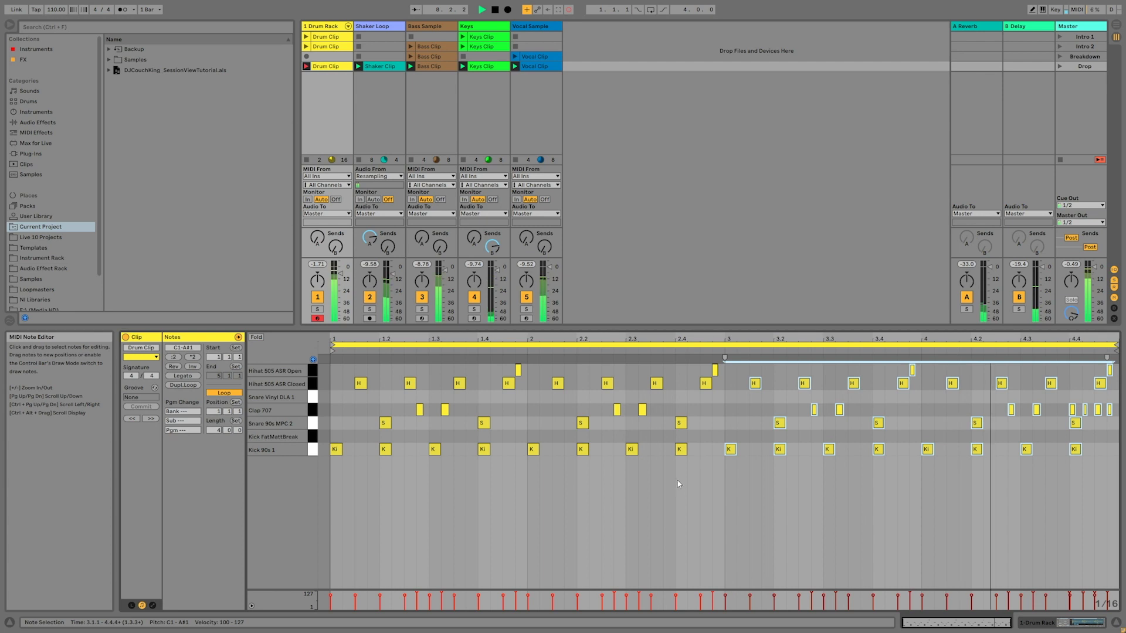
End the overdub and play back the Drop scene with its four-bar drum clip.
{"action": "key", "text": "space"}
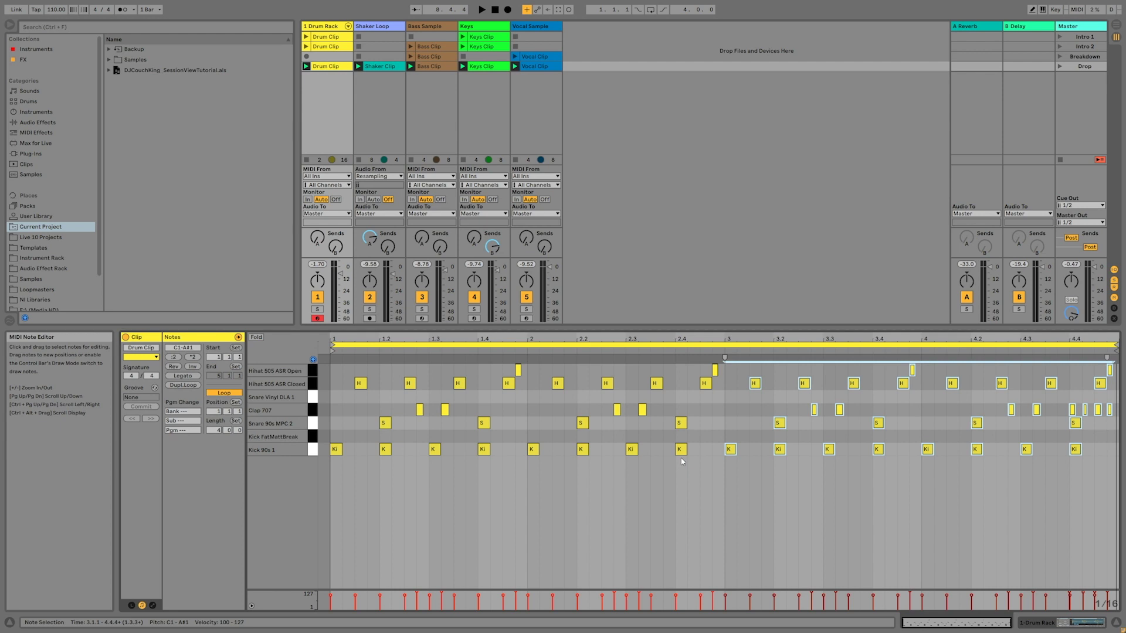
{"action": "key", "text": "space"}
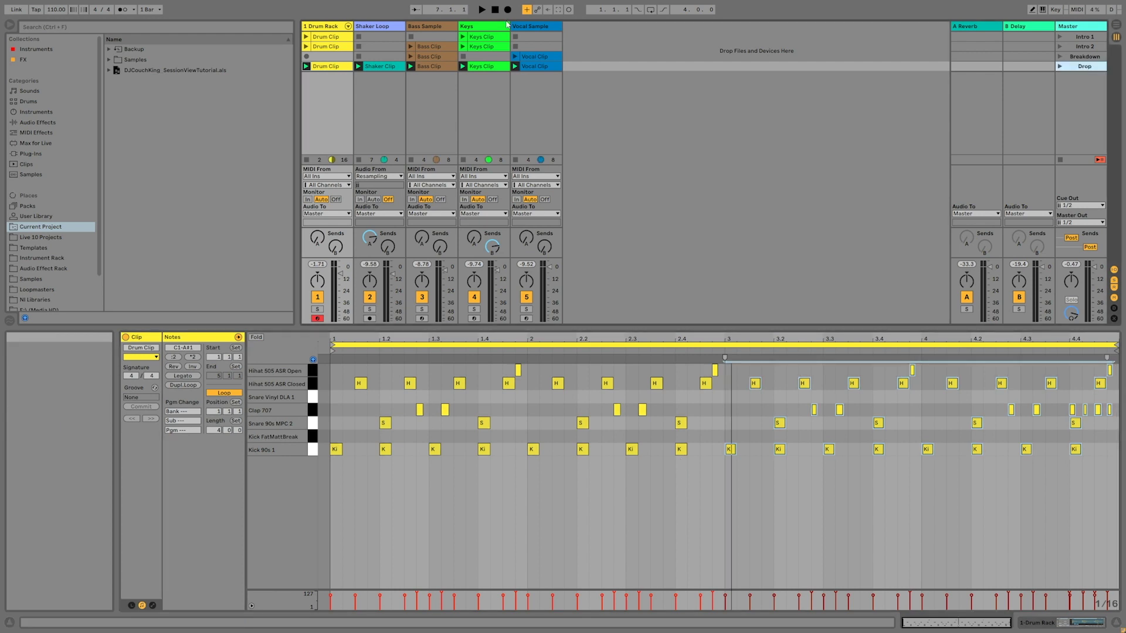